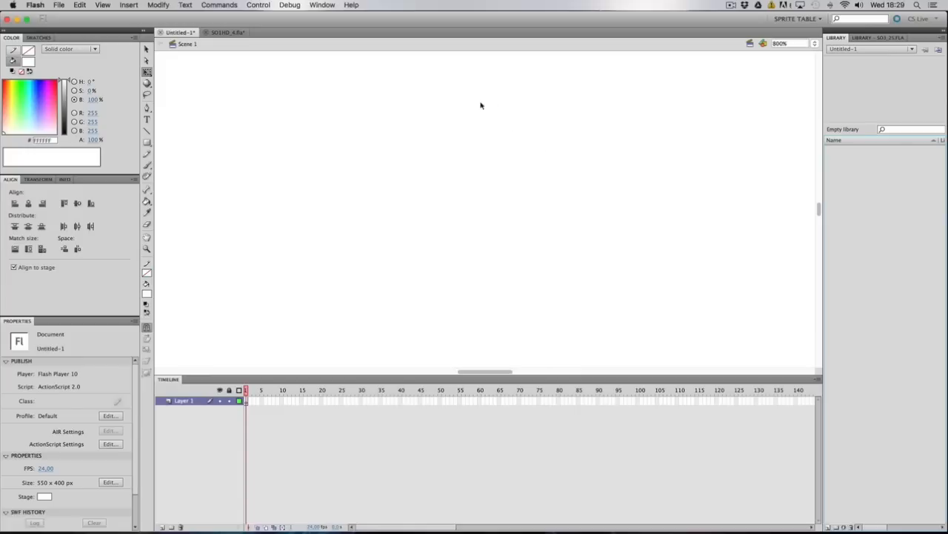
Copy the Sonic Running Side symbol from the SO1HD_4.fla library into the Untitled-1 library
left_click(230, 33)
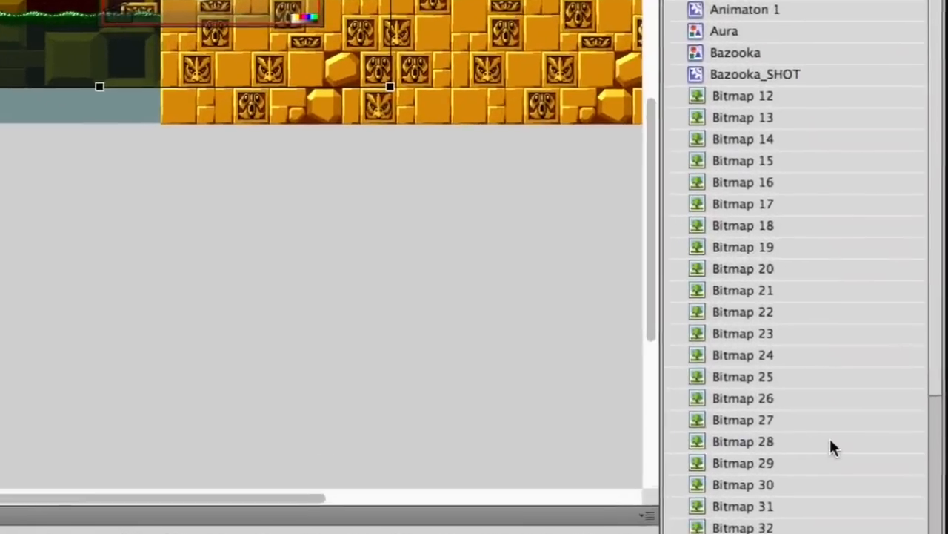
scroll(830, 438, "down", 20)
left_click(763, 314)
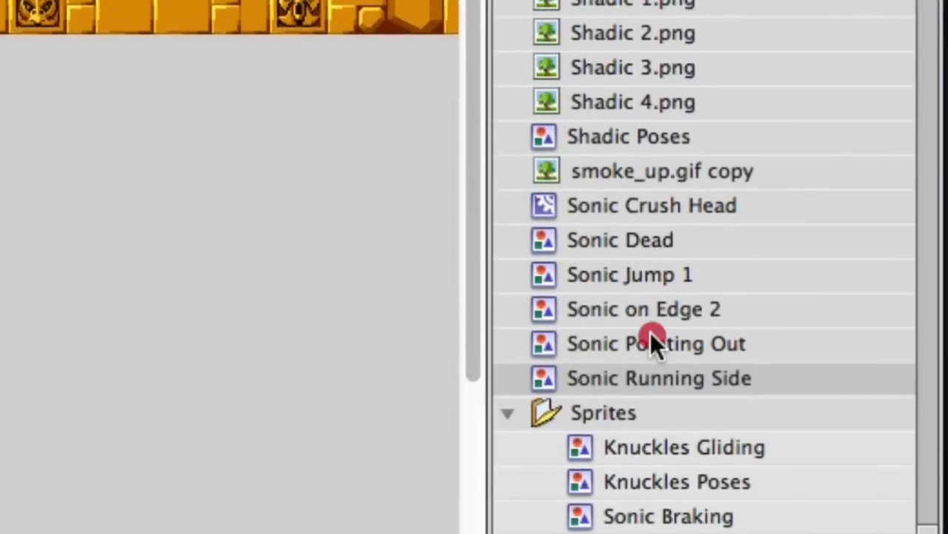
left_click(648, 380)
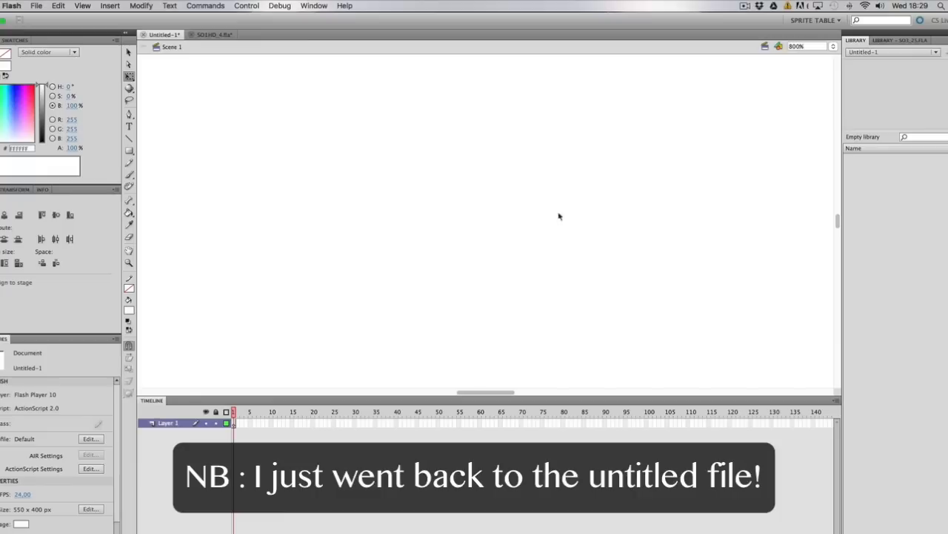
left_click(896, 224)
key("super+v")
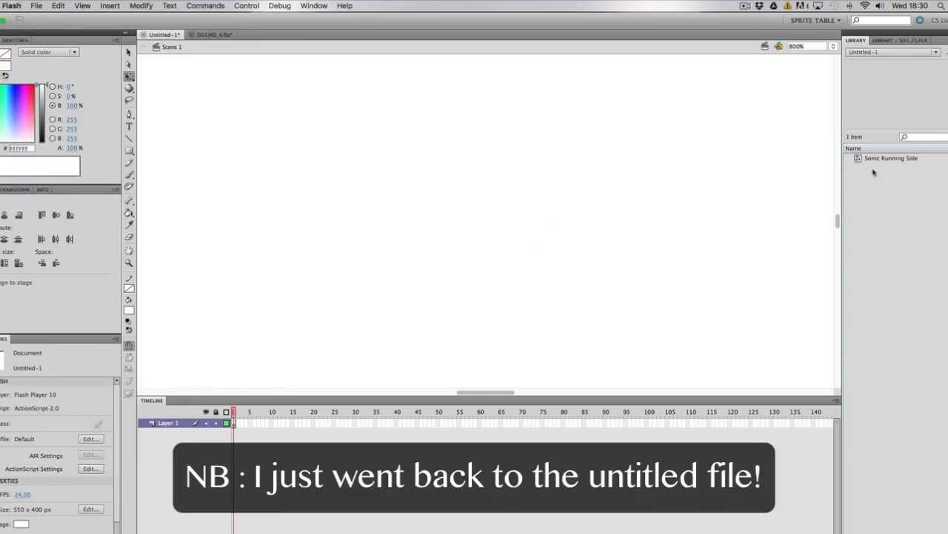
Place an instance of the Sonic Running Side symbol near the middle of the stage
left_click(879, 158)
mouse_move(877, 159)
left_mouse_down()
mouse_move(445, 220)
mouse_move(463, 223)
left_mouse_up()
left_click(563, 182)
left_click(476, 215)
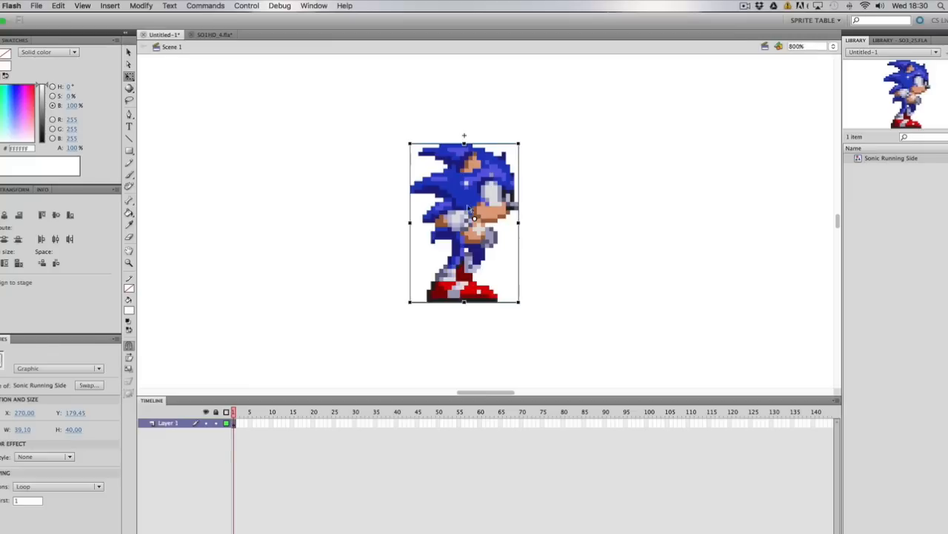
Change the Sonic instance's behaviour to Movie Clip and test the movie
left_click(45, 369)
left_click(33, 369)
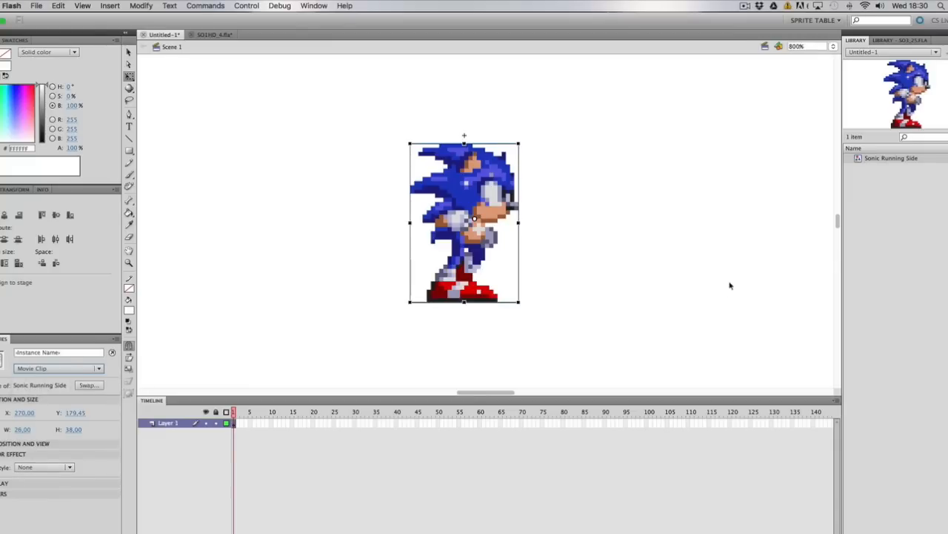
key("super+Return")
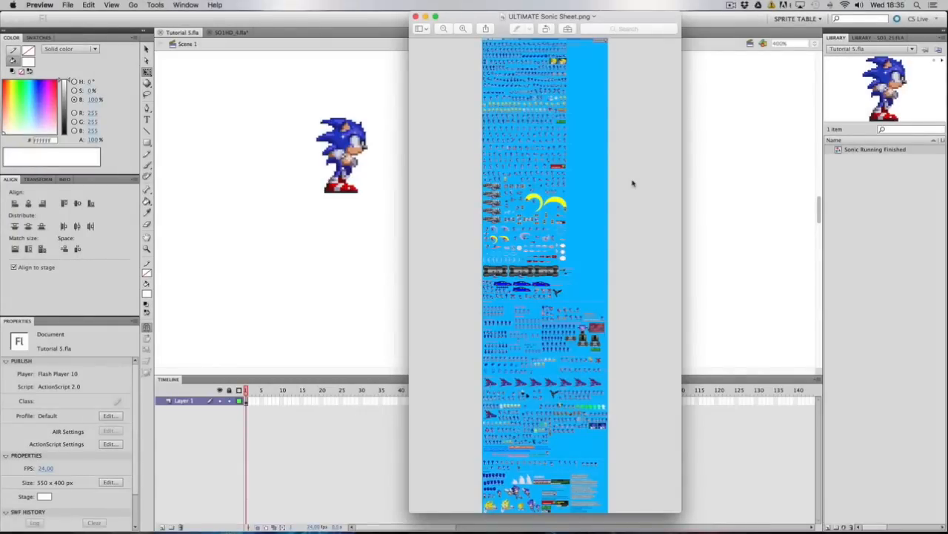
Enlarge the window showing ULTIMATE Sonic Sheet.png in Preview and magnify its upper sprite rows
left_click_drag(740, 531, 892, 530)
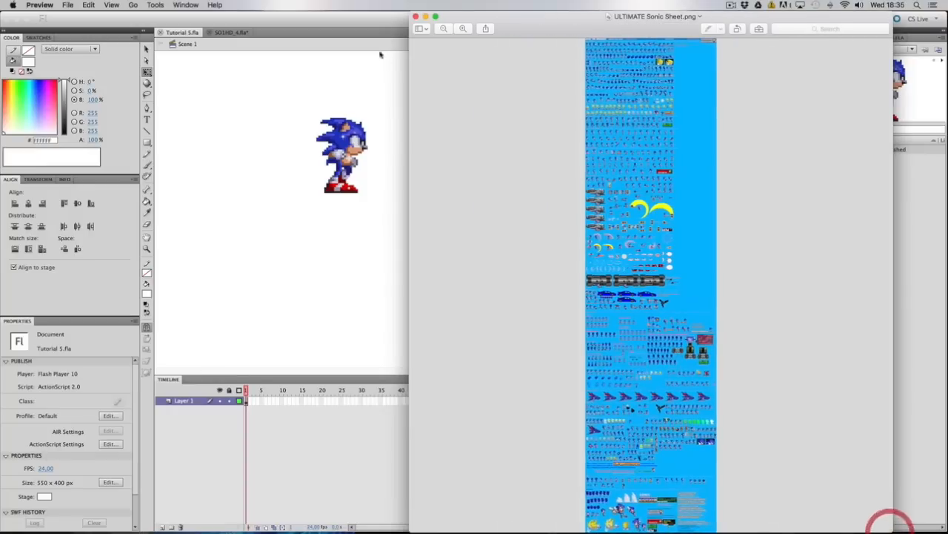
left_click_drag(502, 18, 364, 9)
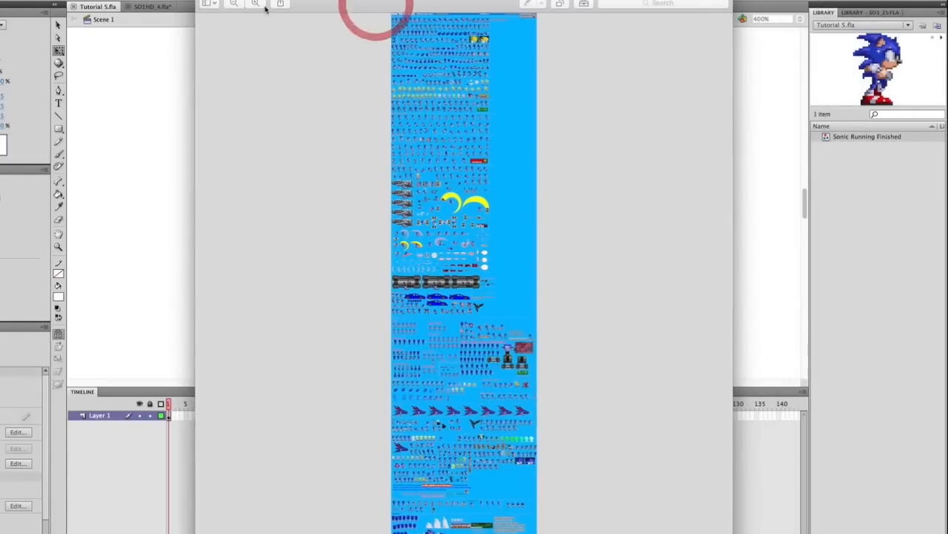
left_click(259, 4)
left_click(259, 5)
left_click(258, 5)
left_click(258, 5)
scroll(464, 280, "up", 10)
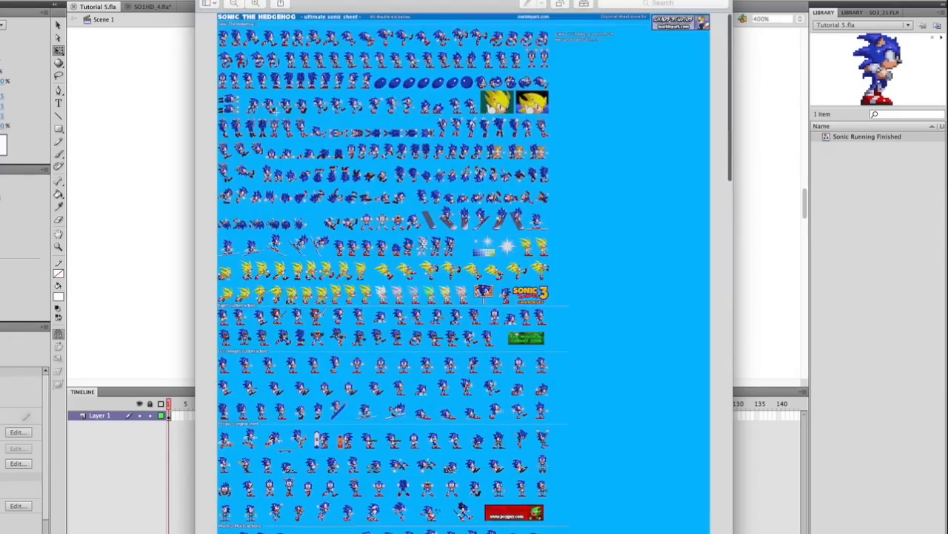
left_click(255, 5)
left_click(255, 5)
scroll(464, 280, "up", 5)
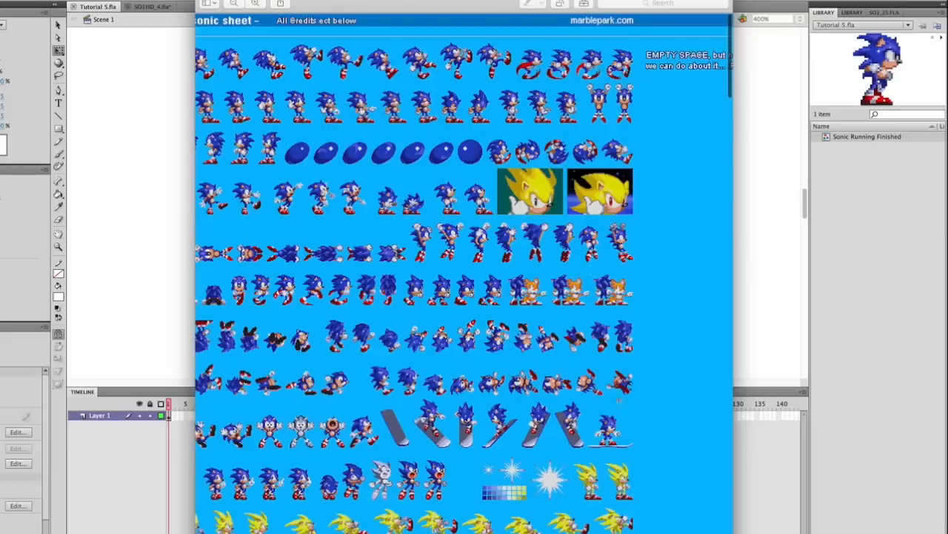
Crop the sprite sheet to the first eight walking sprites in the Sonic The Hedgehog 3 section
left_click_drag(733, 280, 947, 280)
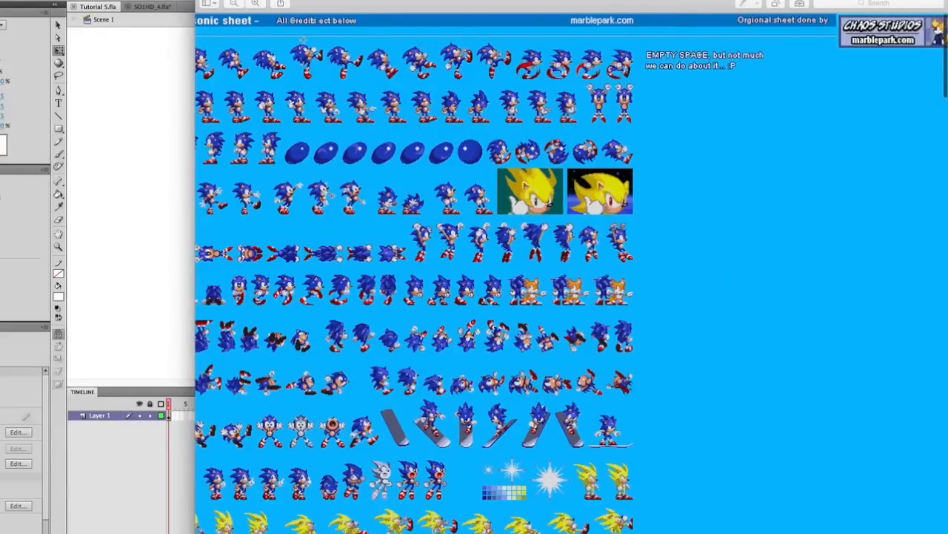
scroll(303, 38, "left", 5)
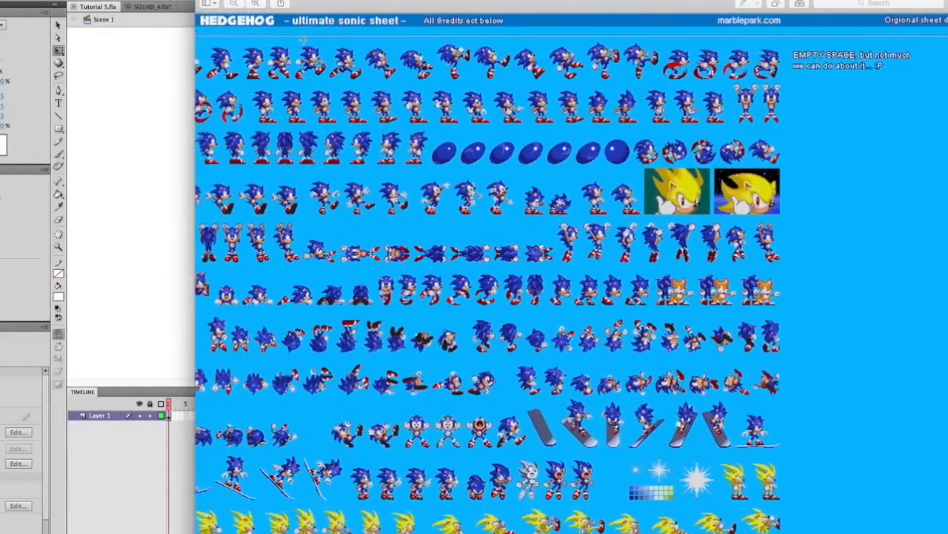
scroll(303, 39, "left", 4)
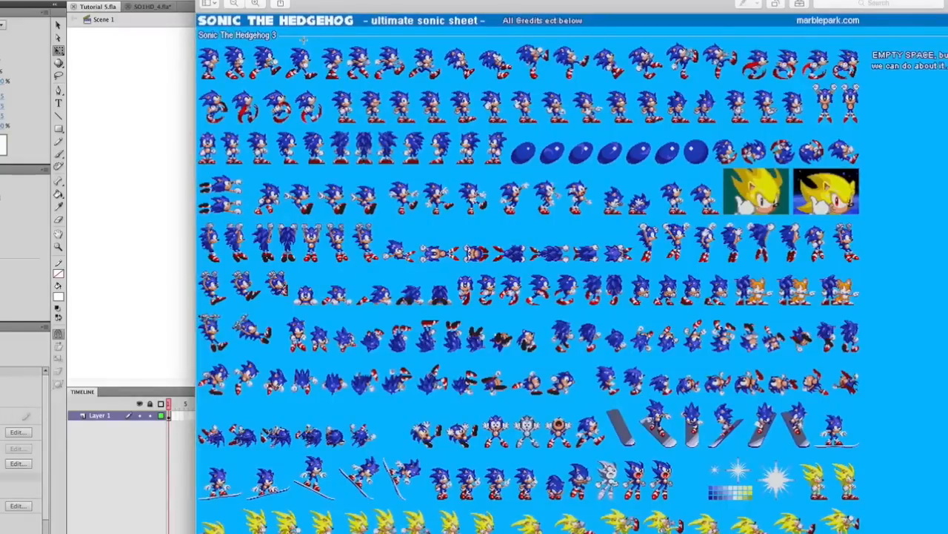
left_click(254, 4)
scroll(319, 123, "up", 8)
scroll(319, 124, "left", 6)
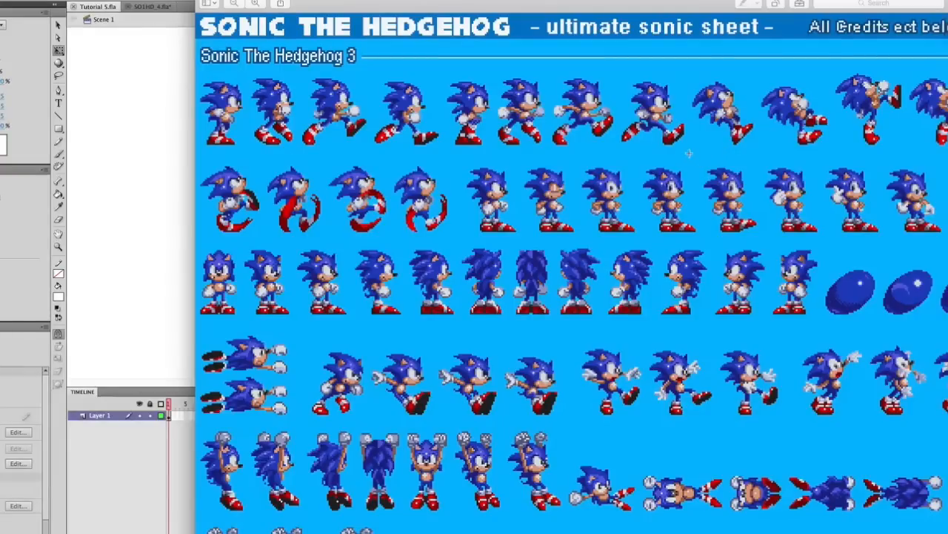
left_click_drag(689, 155, 195, 69)
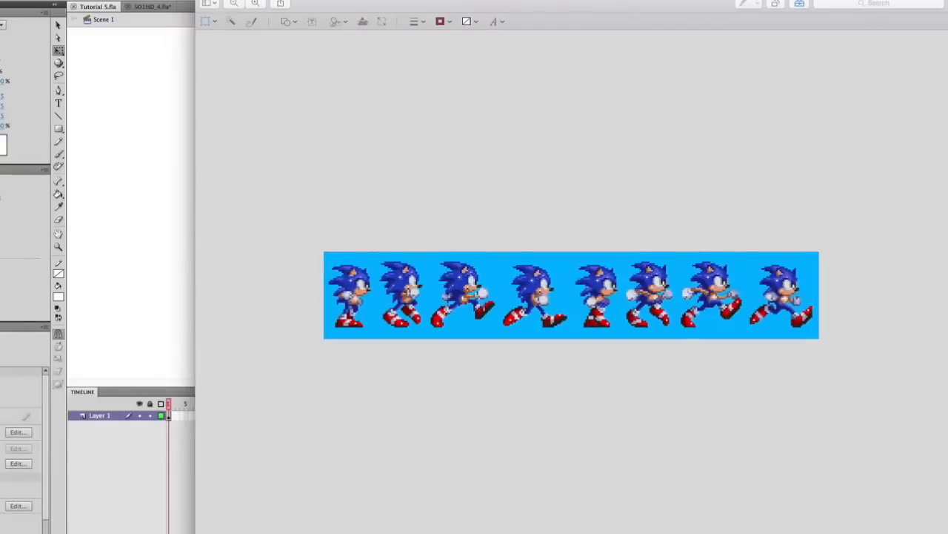
Export the cropped sprites as a PNG named Sonic Walking in the 03 Resource Pixation folder
left_click(2, 1)
left_click(2, 90)
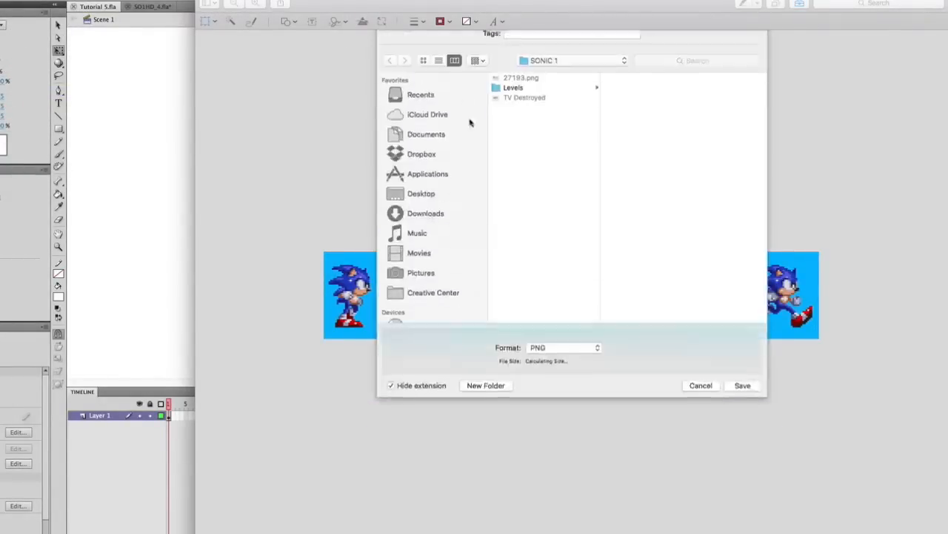
left_click(543, 94)
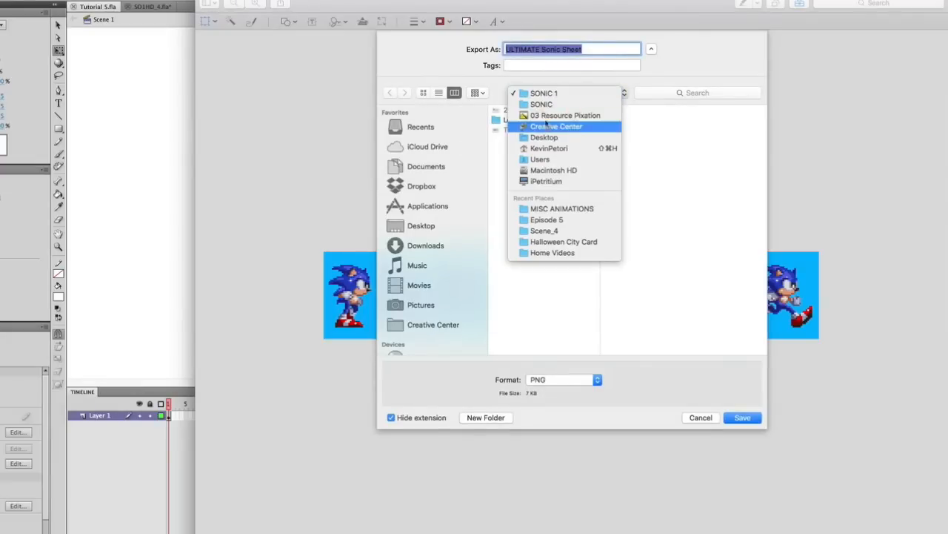
left_click(547, 126)
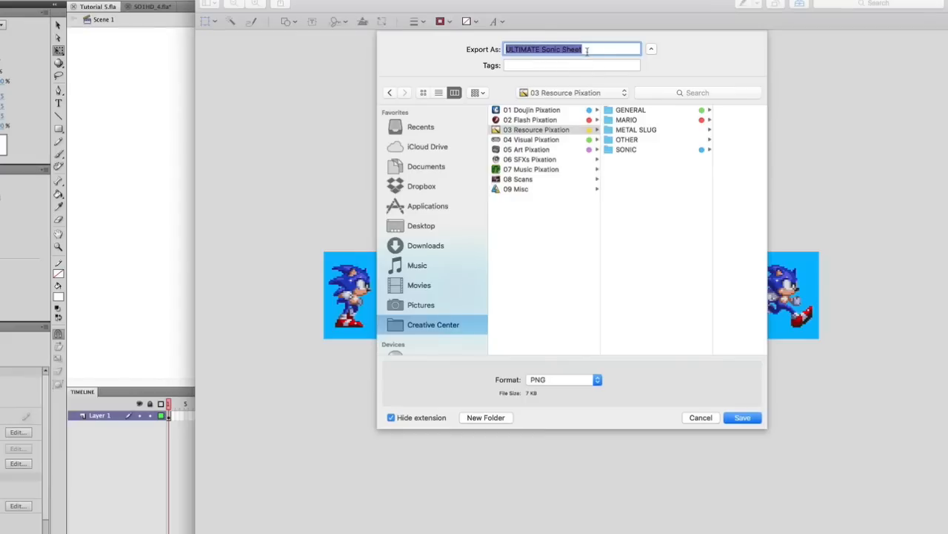
type("Sonic Walki")
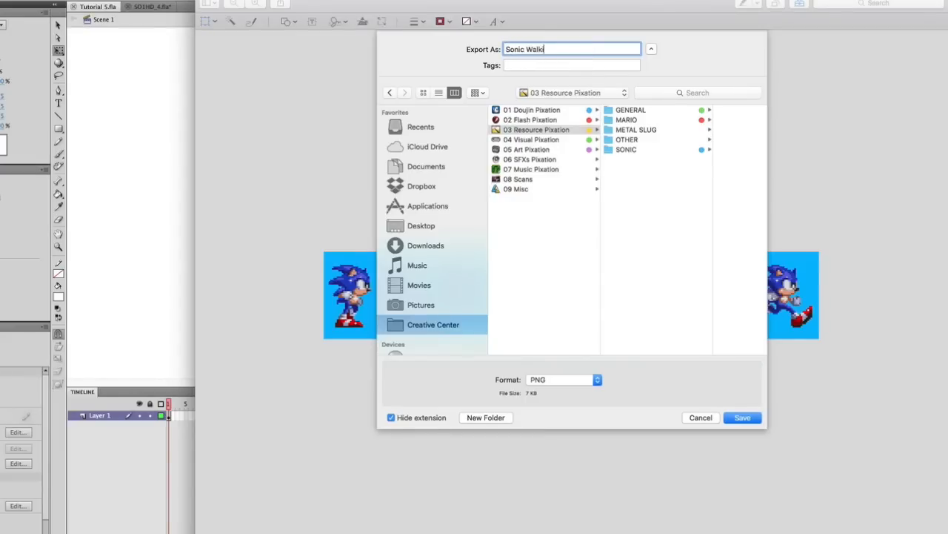
type("ng")
key("Return")
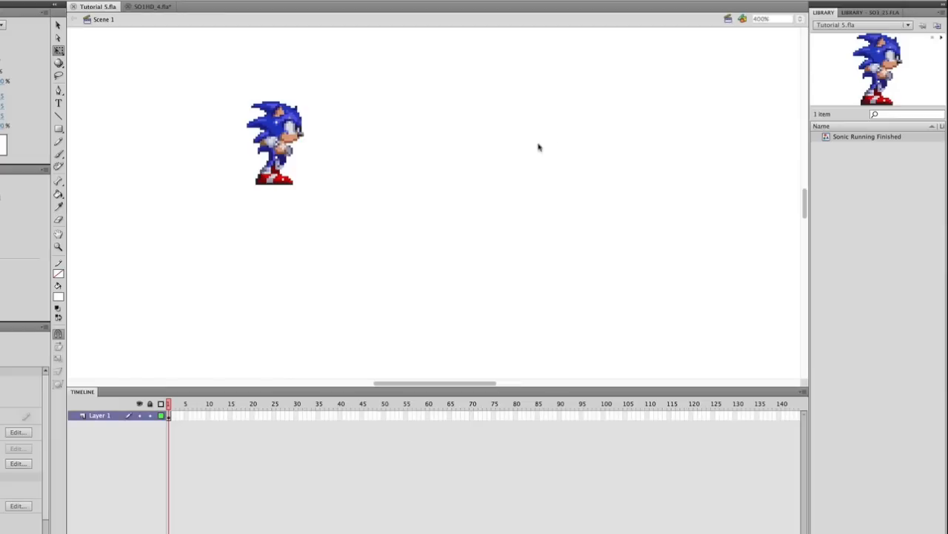
Switch to Flash and import the Sonic Walking image into Tutorial 5.fla
left_click(396, 205)
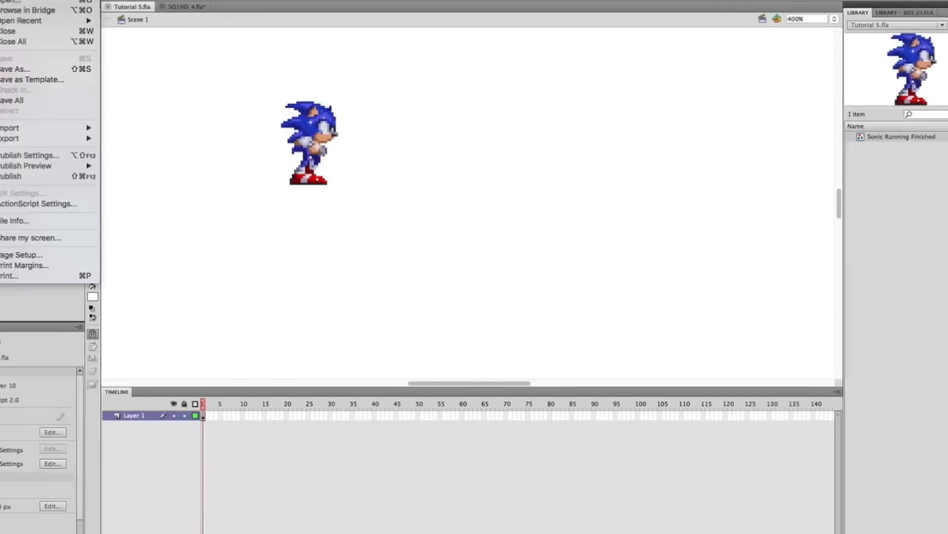
mouse_move(67, 128)
left_click(152, 126)
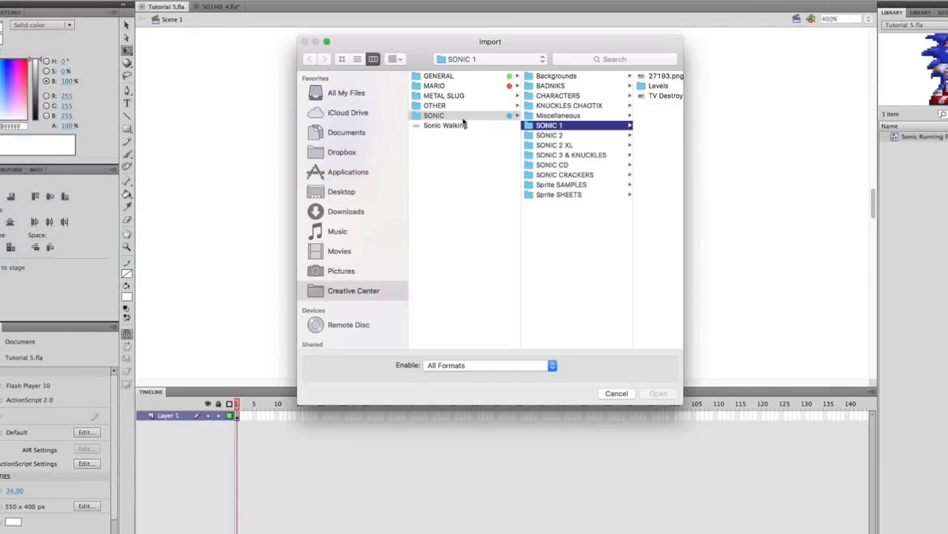
scroll(463, 122, "left", 3)
left_click(558, 126)
double_click(546, 125)
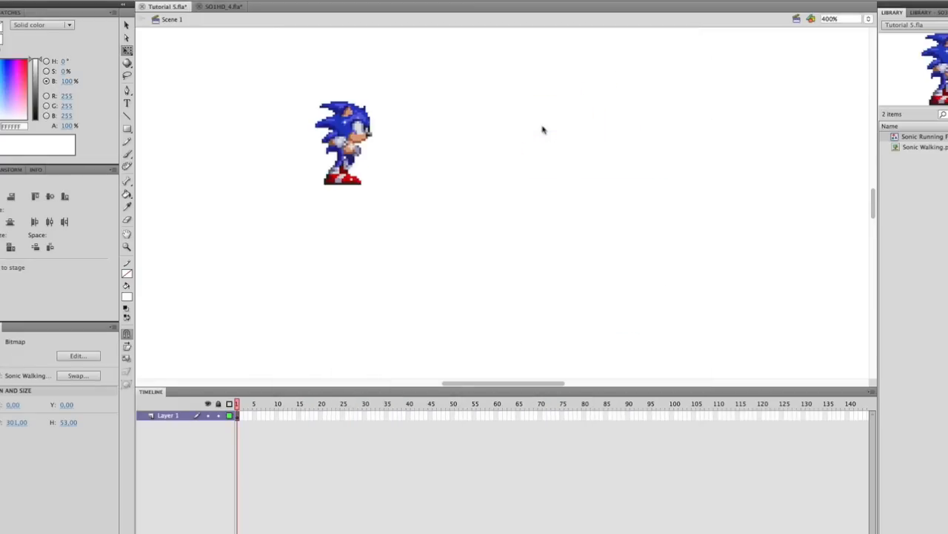
Place the Sonic Walking.png bitmap on the stage below the existing Sonic sprite
left_click_drag(928, 147, 514, 274)
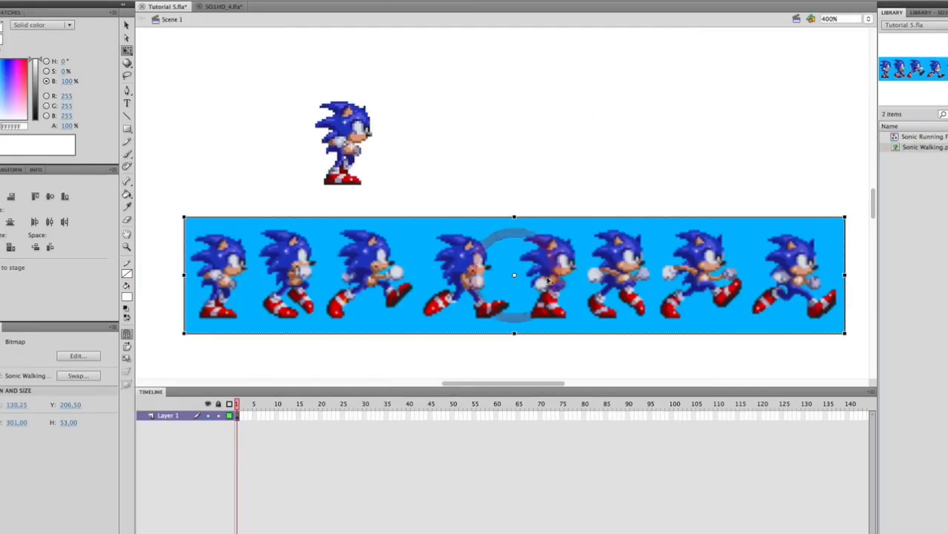
left_click_drag(650, 290, 631, 303)
mouse_move(573, 310)
left_mouse_down()
mouse_move(589, 300)
mouse_move(574, 298)
left_mouse_up()
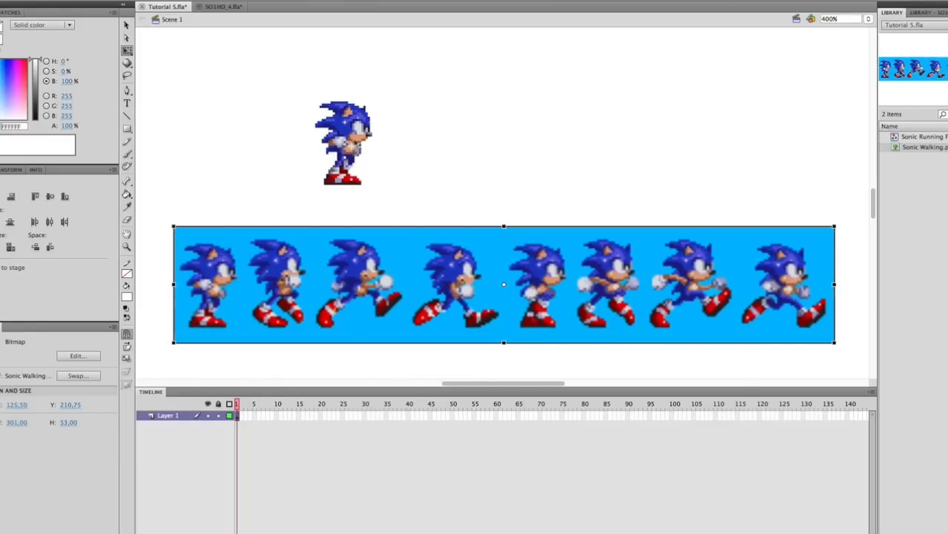
left_click(590, 176)
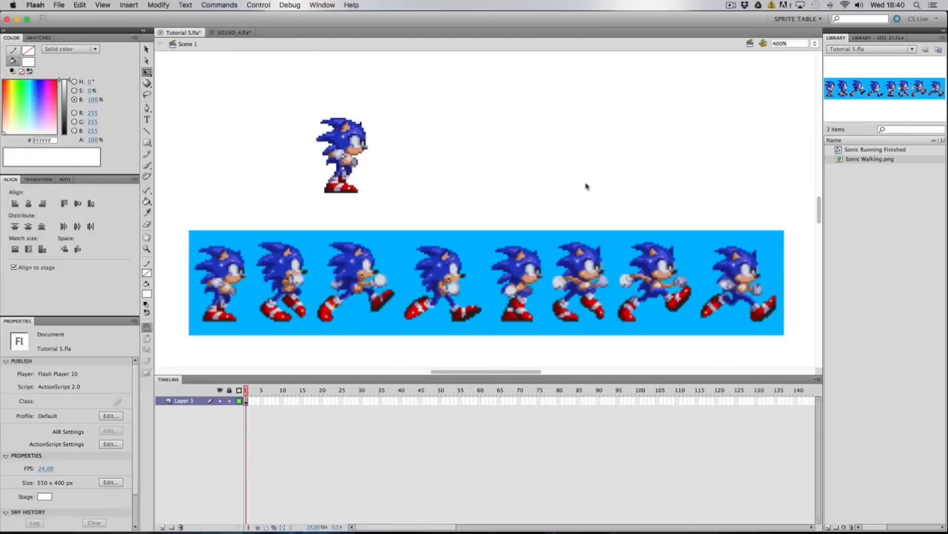
Trace the Sonic Walking bitmap into vector shapes and delete the blue background around the sprites
left_click(358, 304)
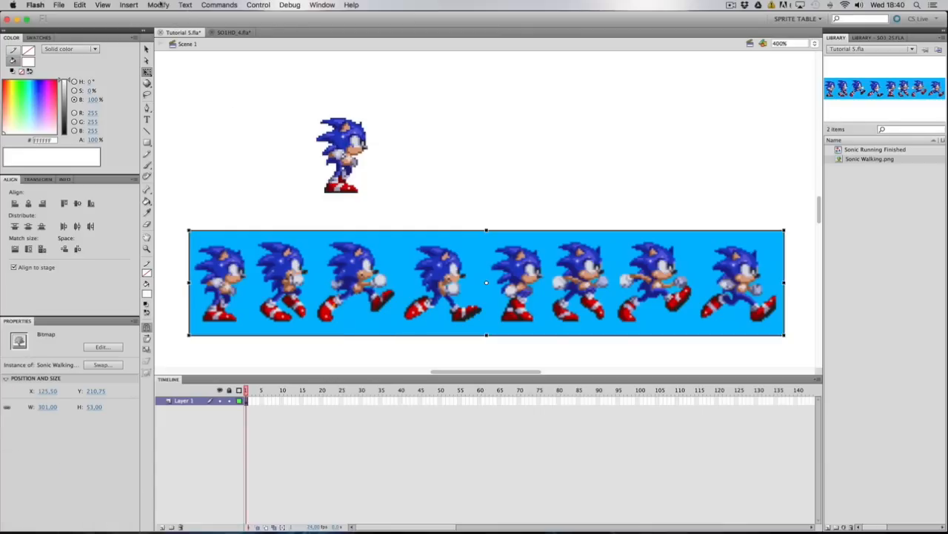
left_click(158, 5)
mouse_move(190, 55)
left_click(282, 66)
key("Return")
left_click(489, 213)
left_click(489, 243)
key("Delete")
Convert all the traced walking sprites to a Graphic symbol named Sonic Walking
left_click_drag(182, 229, 790, 341)
right_click(725, 273)
left_click(760, 481)
type("Sonic Walking")
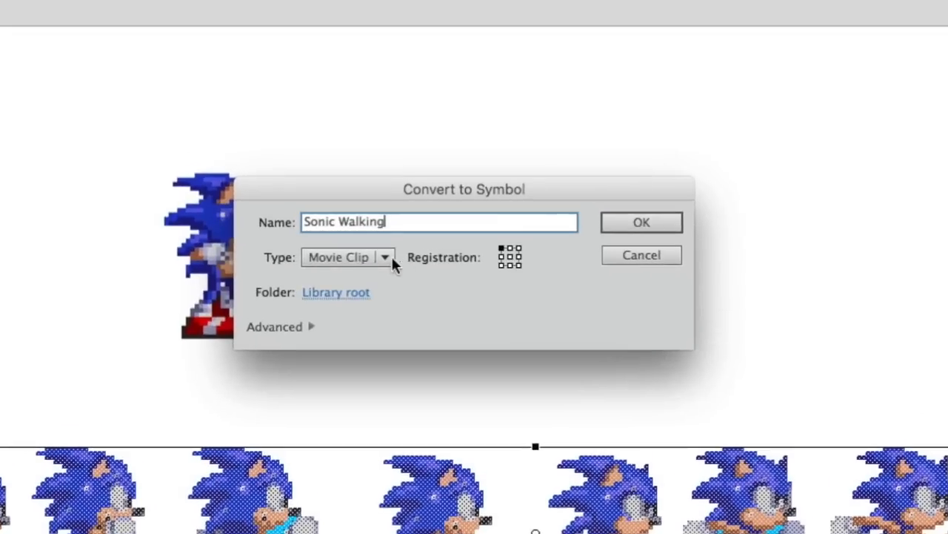
left_click(392, 258)
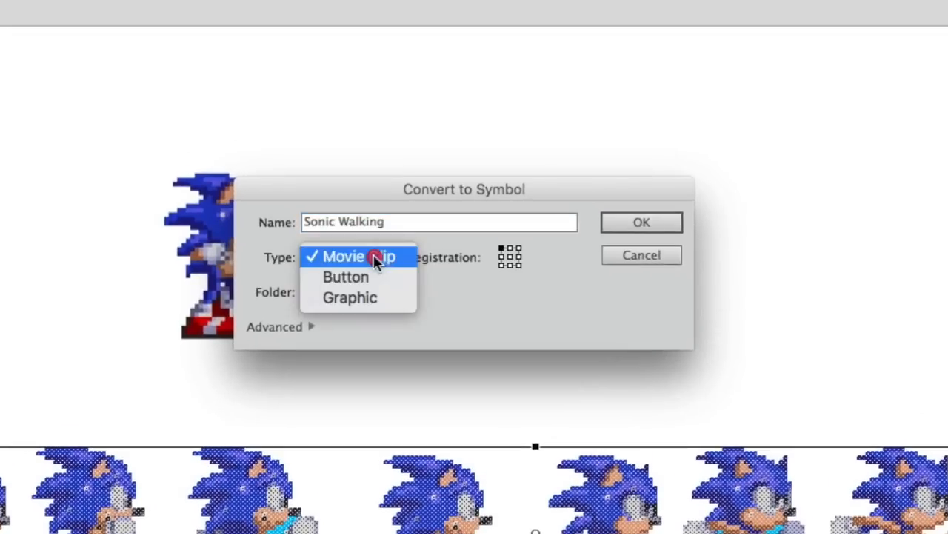
left_click(359, 298)
left_click(361, 259)
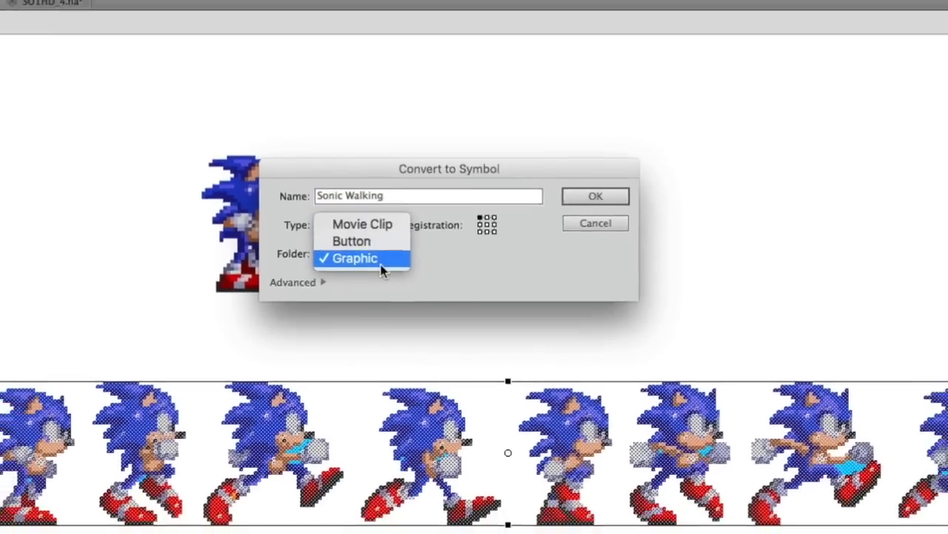
left_click(381, 302)
left_click(665, 221)
Open the Sonic Walking symbol for editing and move the sprite row up so its base meets the registration point
double_click(454, 511)
left_click_drag(454, 511, 454, 369)
key("Up")
key("Up")
key("Up")
key("Up")
key("Up")
key("Up")
key("Up")
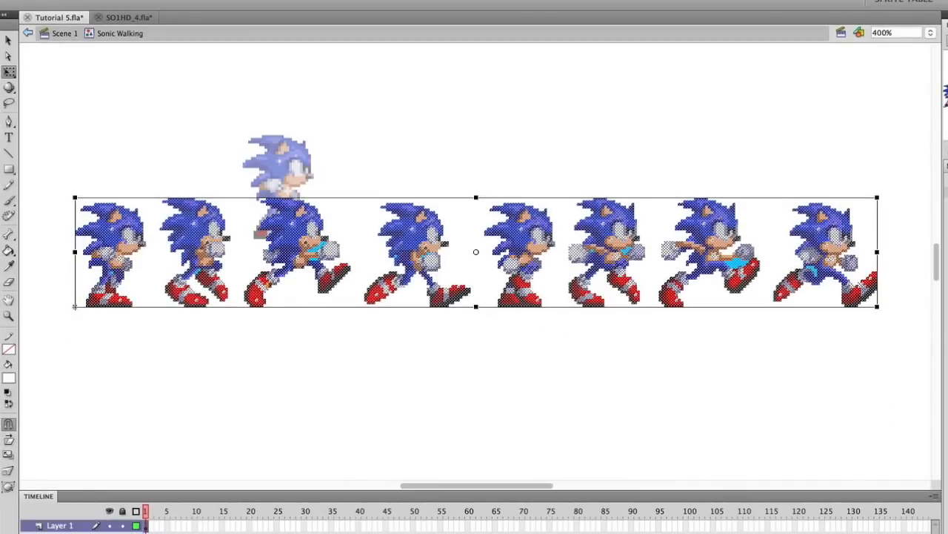
Nudge the sprite row horizontally so it sits slightly to the right of the registration point
key("shift+Left")
key("shift+Left")
key("shift+Right")
key("shift+Right")
key("shift+Right")
key("Right")
key("Right")
left_click(298, 382)
Convert frames 2 to 8 of Layer 1 to keyframes
left_click_drag(152, 527, 184, 527)
right_click(183, 527)
left_click(222, 532)
Delete all sprites except the eighth on frame 8 and all except the seventh on frame 7
left_click_drag(56, 149, 804, 361)
key("Delete")
key("comma")
left_click_drag(921, 171, 802, 346)
key("Delete")
left_click_drag(108, 151, 680, 334)
key("Delete")
Delete all sprites except the sixth on frame 6 and all except the fifth on frame 5
key("comma")
left_click_drag(922, 163, 686, 354)
key("Delete")
left_click_drag(77, 125, 589, 375)
key("Delete")
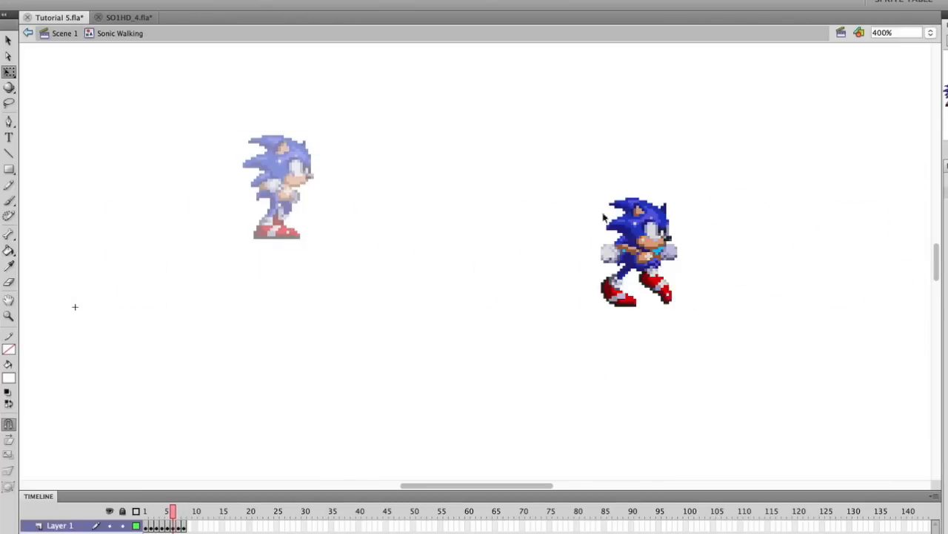
key("comma")
left_click_drag(673, 229, 595, 318)
key("Delete")
left_click_drag(80, 140, 508, 370)
key("Delete")
Delete all sprites except the fourth on frame 4 and all except the third on frame 3
key("comma")
left_click_drag(921, 163, 509, 348)
key("Delete")
left_click_drag(394, 168, 72, 354)
key("Delete")
key("comma")
left_click_drag(920, 165, 399, 400)
key("Delete")
left_click_drag(67, 154, 261, 351)
key("Delete")
Delete all sprites except the first on frame 1 and all except the second on frame 2
key("comma")
key("comma")
left_click(192, 156)
left_click_drag(181, 150, 915, 363)
key("Delete")
key("period")
left_click_drag(83, 168, 186, 370)
key("Delete")
left_click_drag(275, 387, 935, 153)
key("Delete")
Align the sprites on frames 1 to 4 horizontally to the centre of the registration point
key("comma")
left_click_drag(278, 131, 89, 313)
key("super+alt+2")
key("period")
left_click_drag(183, 174, 274, 334)
key("super+alt+2")
key("period")
left_click_drag(283, 123, 429, 344)
key("period")
left_click_drag(367, 178, 520, 344)
Align the sprites on frames 5 to 8 horizontally to the centre of the registration point
key("period")
left_click_drag(487, 140, 699, 402)
key("period")
left_click_drag(589, 163, 701, 341)
key("period")
key("period")
left_click_drag(811, 141, 881, 303)
key("super+alt+2")
Step through all eight frames of the Sonic Walking symbol at 800% zoom to check the sprites' alignment on the registration point
key("comma")
key("comma")
key("comma")
key("comma")
key("comma")
key("comma")
key("comma")
scroll(629, 215, "left", 10)
left_click(930, 33)
left_click(908, 47)
scroll(521, 423, "left", 15)
scroll(474, 437, "up", 6)
key("v")
key("period")
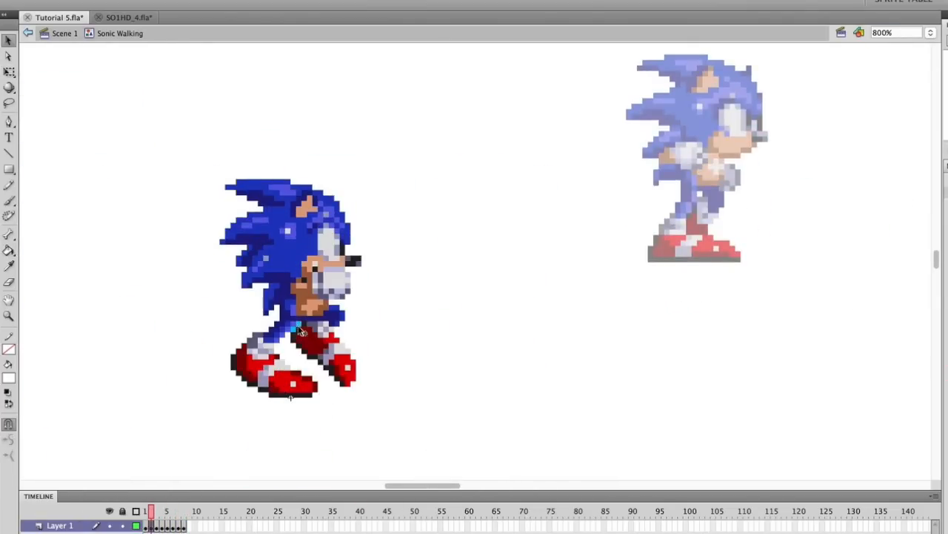
key("period")
key("period")
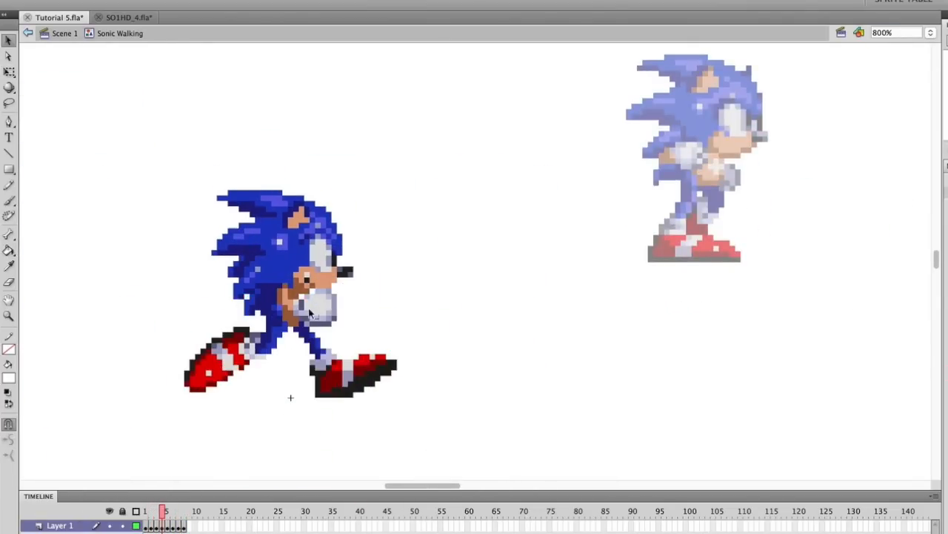
key("period")
key("period")
key("period")
key("comma")
key("comma")
key("comma")
key("comma")
key("comma")
key("comma")
key("comma")
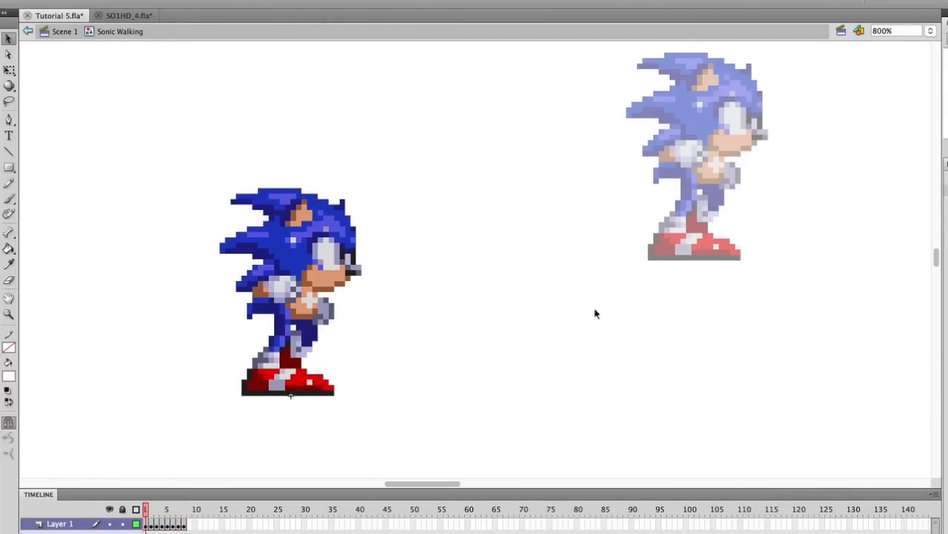
scroll(595, 314, "down", 1)
scroll(407, 332, "up", 2)
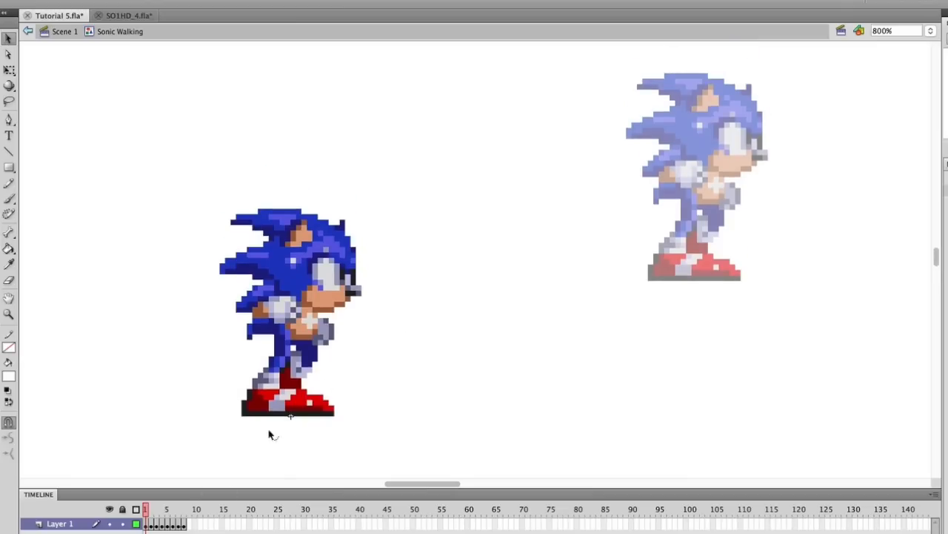
mouse_move(147, 511)
left_mouse_down()
mouse_move(182, 521)
mouse_move(143, 521)
left_mouse_up()
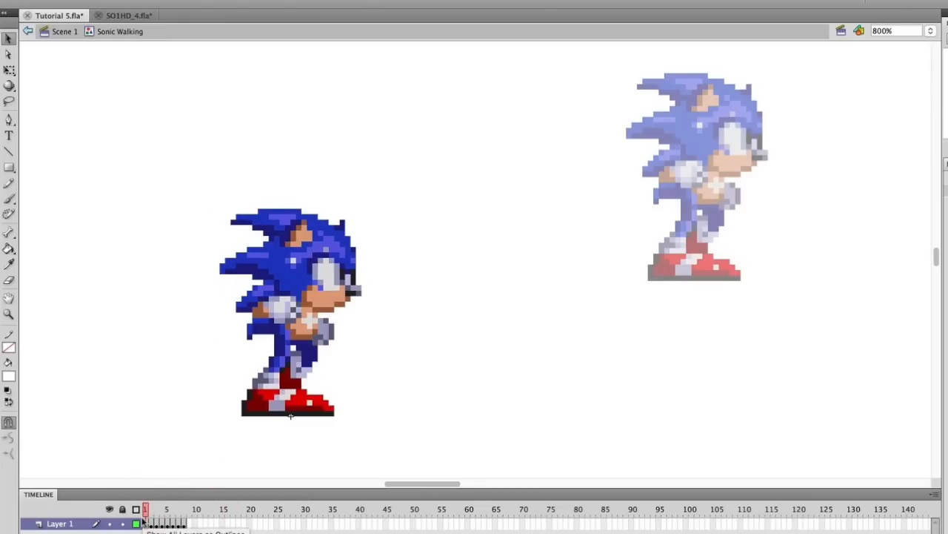
Return to Scene 1 and add five new layers above Layer 1
left_click(64, 32)
left_click_drag(281, 278, 491, 153)
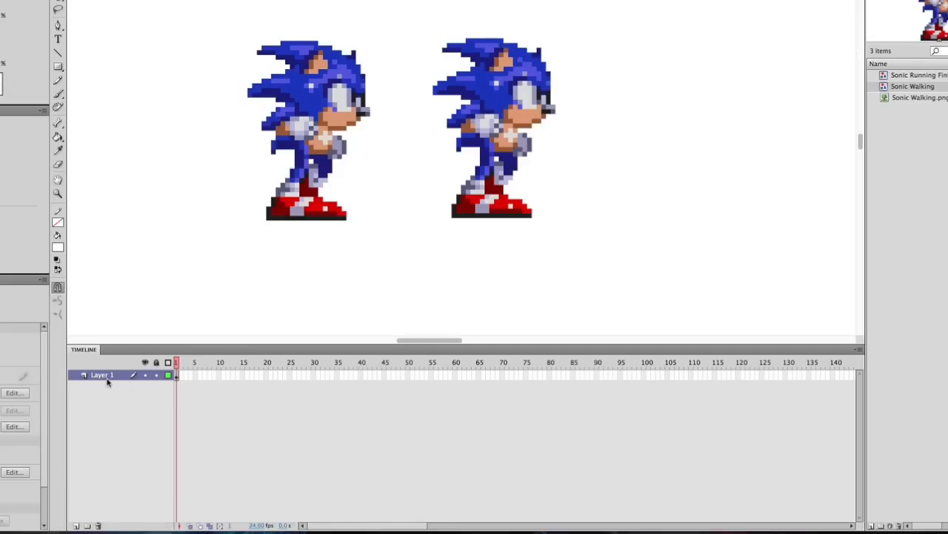
left_click(176, 375)
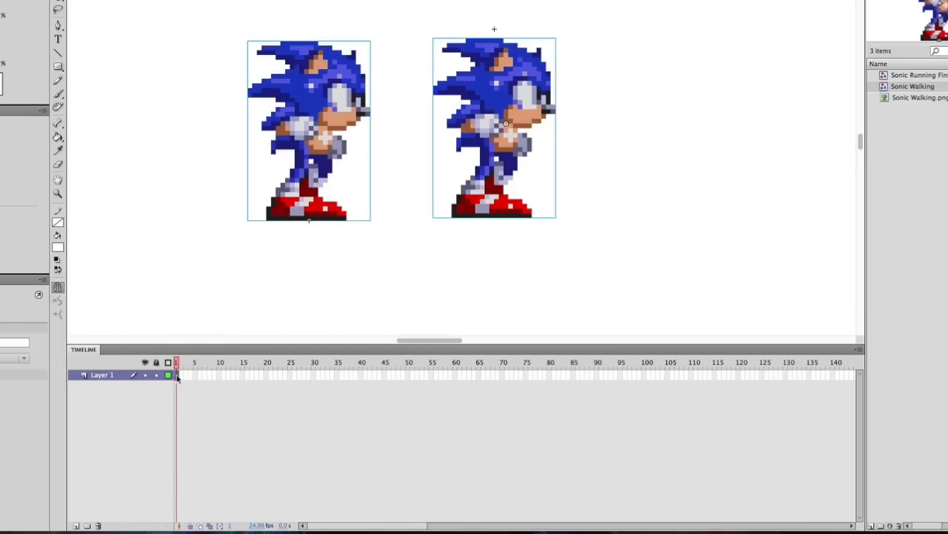
left_click(74, 527)
left_click(75, 526)
left_click(75, 526)
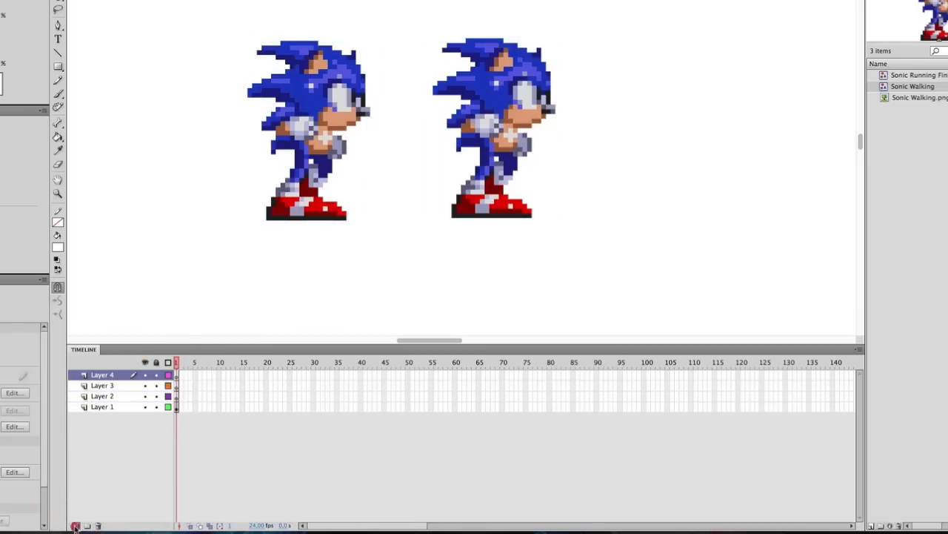
left_click(75, 526)
left_click(74, 527)
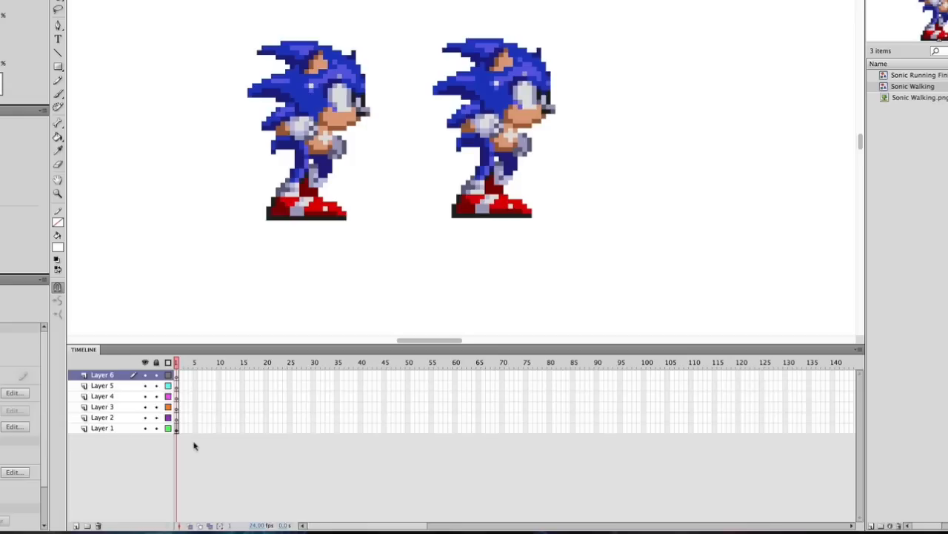
Cut the Sonic Running Finished sprite from Layer 1 and paste it in place on frame 1 of Layer 2
left_click(321, 152)
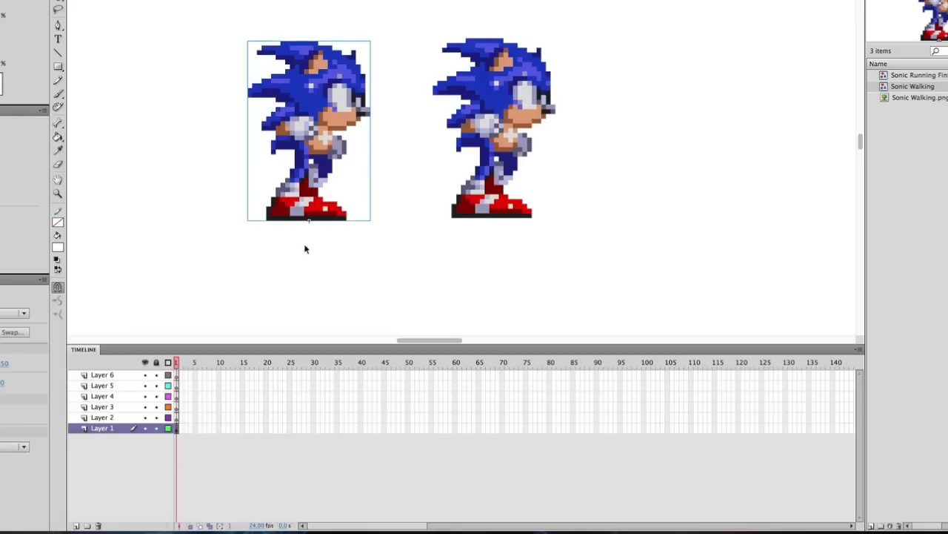
left_click(485, 112)
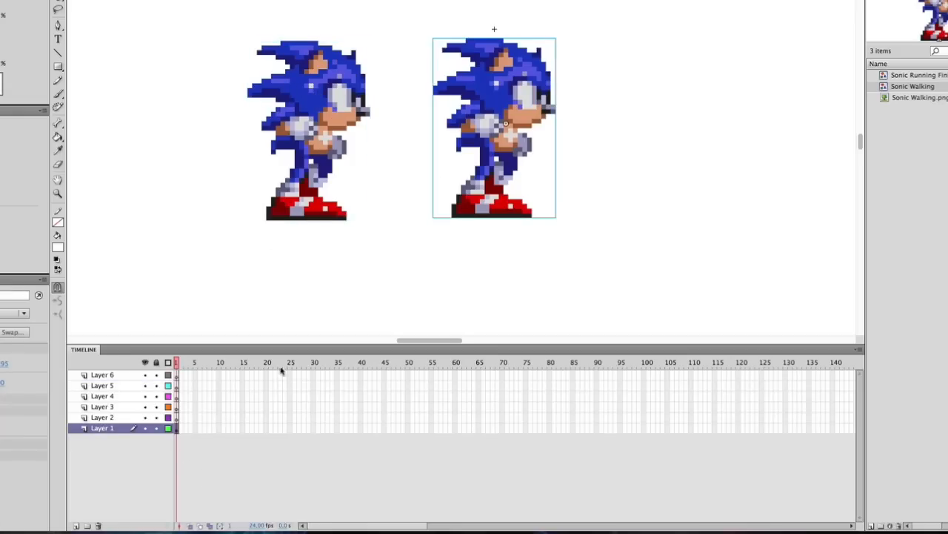
key("ctrl+x")
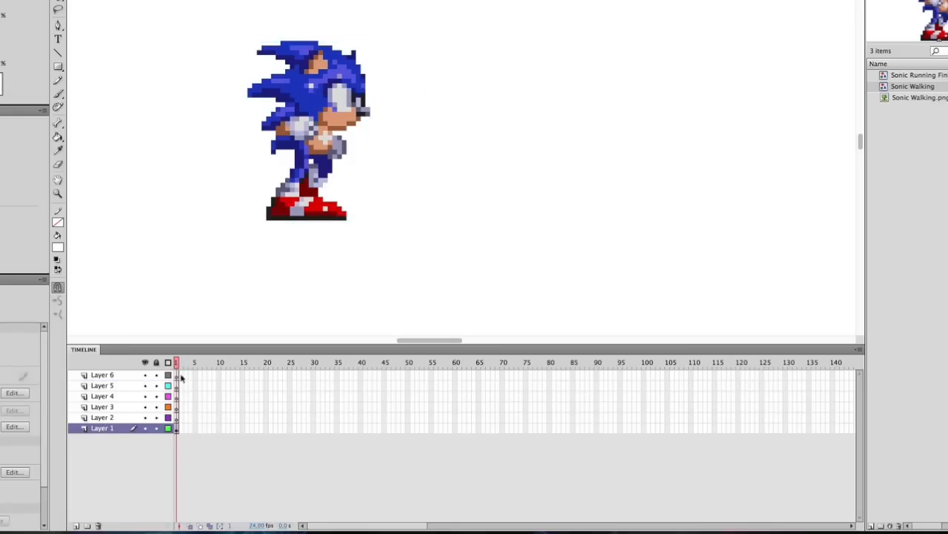
left_click(177, 418)
key("ctrl+shift+v")
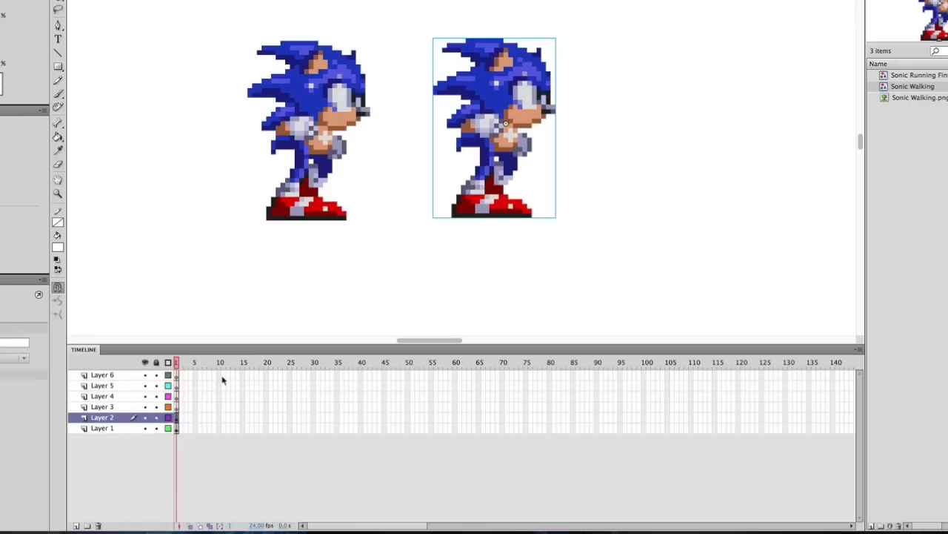
left_click(355, 275)
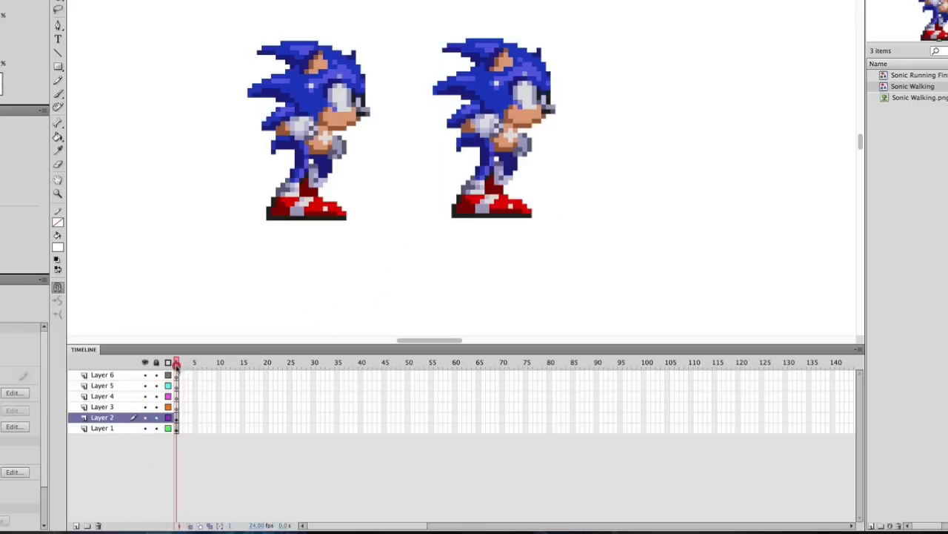
left_click(177, 430)
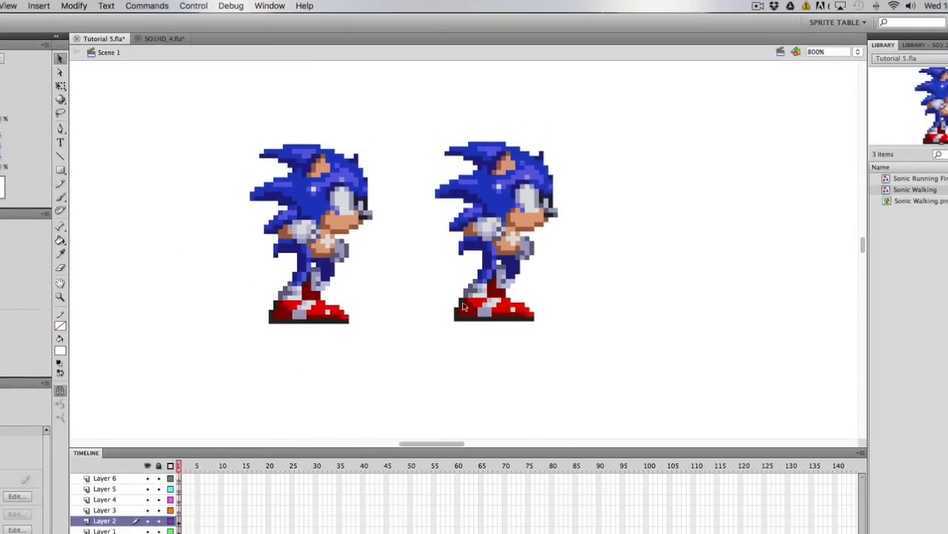
Try a document frame rate of 30 fps and return it to 24 fps
left_click(74, 6)
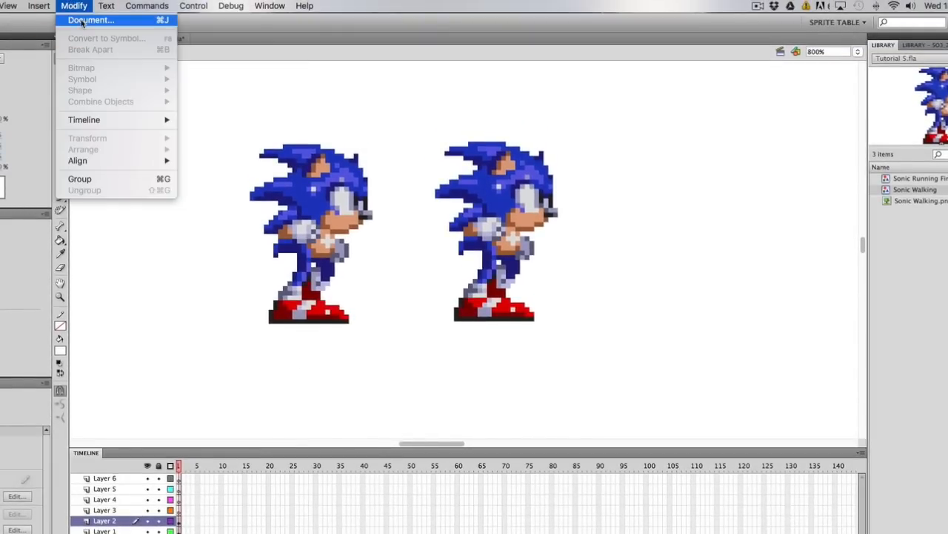
left_click(140, 20)
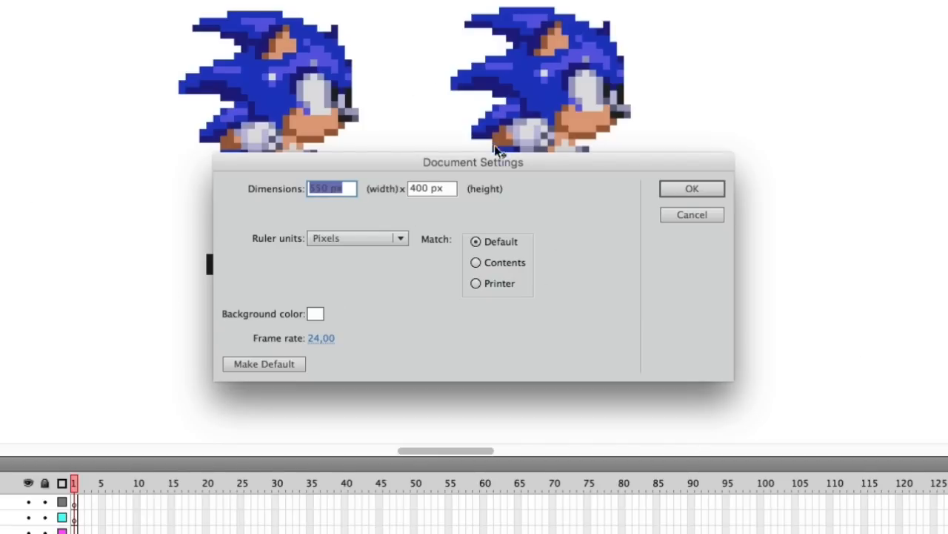
left_click(326, 346)
type("30")
key("Return")
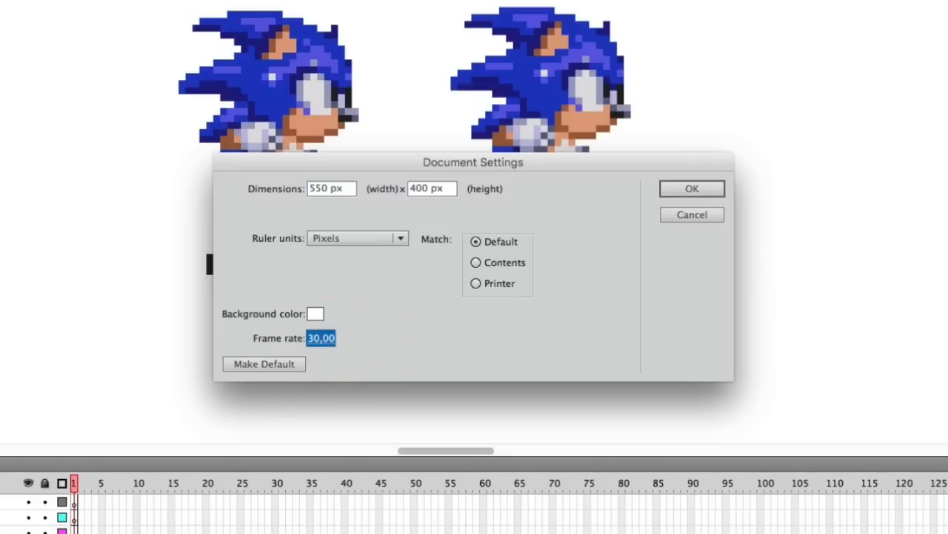
left_click(326, 338)
type("24")
left_click(683, 188)
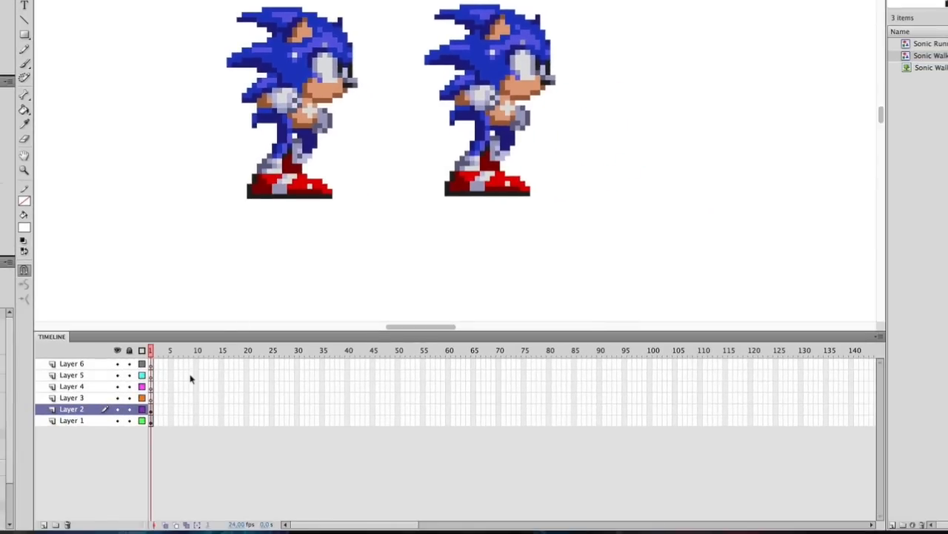
Insert frames up to frame 23 on all six layers
left_click_drag(155, 367, 259, 426)
right_click(247, 392)
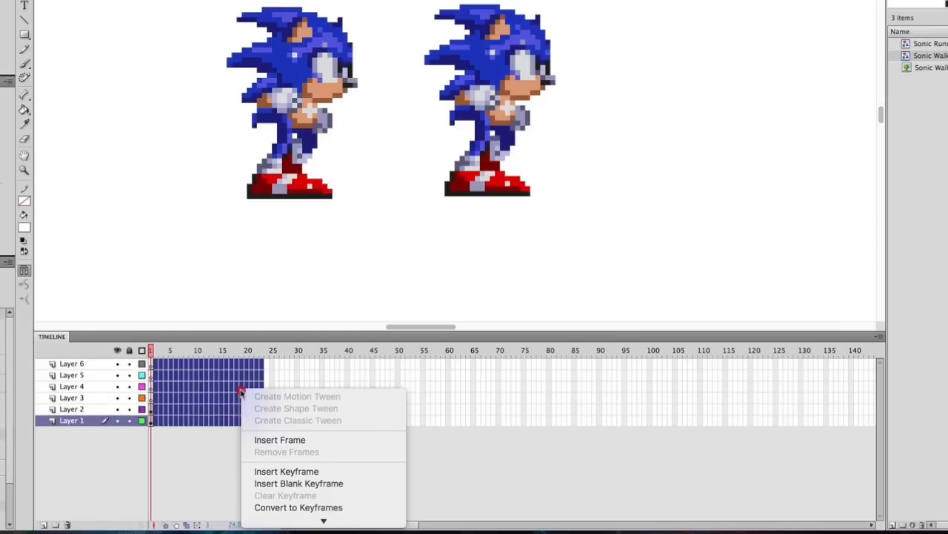
left_click(279, 440)
left_click_drag(259, 353, 134, 396)
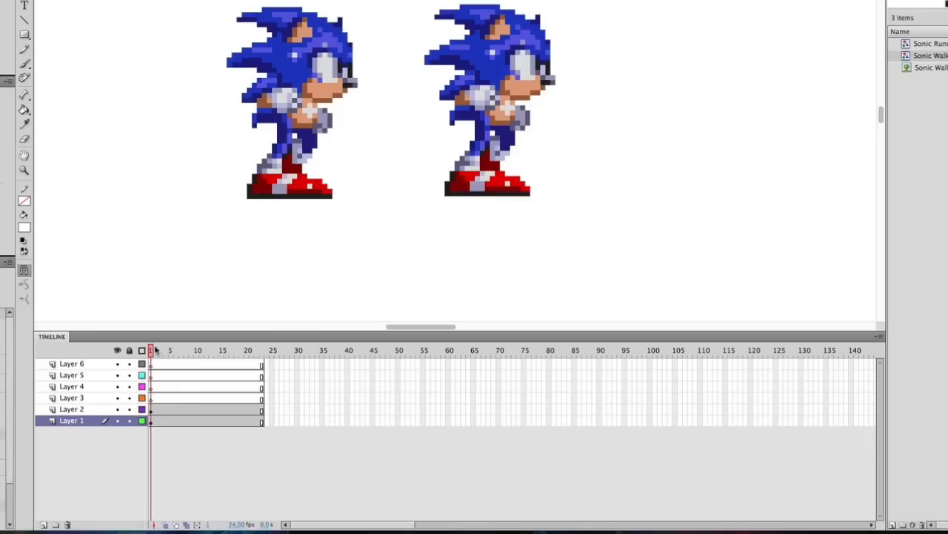
Check both sprites along the timeline and reposition them on the stage so they stand level with each other
mouse_move(152, 352)
left_mouse_down()
mouse_move(248, 351)
mouse_move(170, 352)
left_mouse_up()
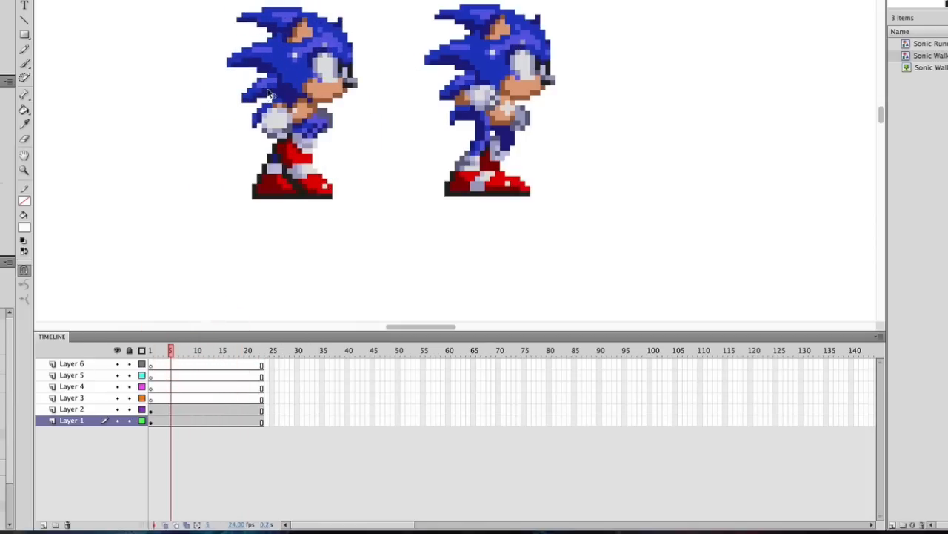
left_click(313, 42)
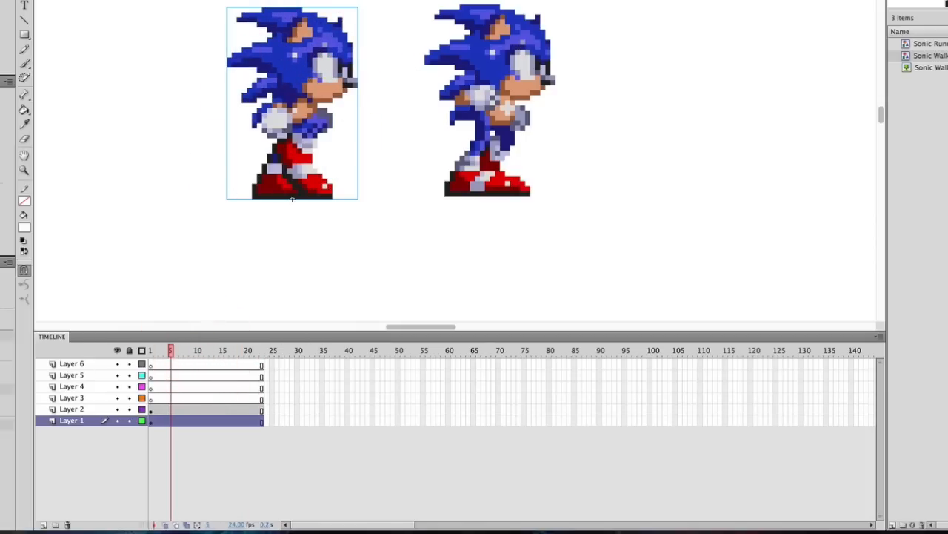
left_click(505, 75)
left_click_drag(171, 351, 222, 355)
left_click(499, 37)
left_click_drag(506, 65, 613, 24)
left_click_drag(305, 51, 322, 2)
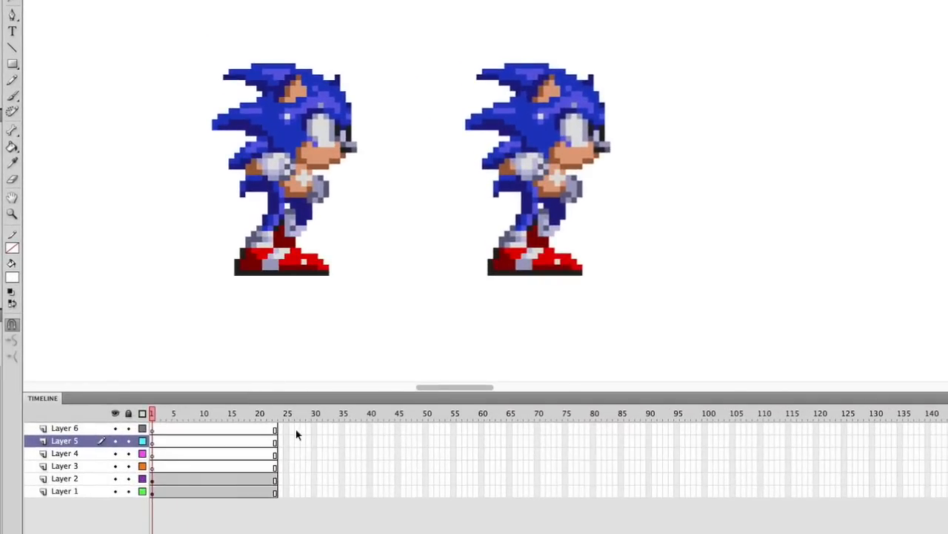
Extend all six layers to frame 24 and return to frame 1
left_click_drag(283, 434, 282, 492)
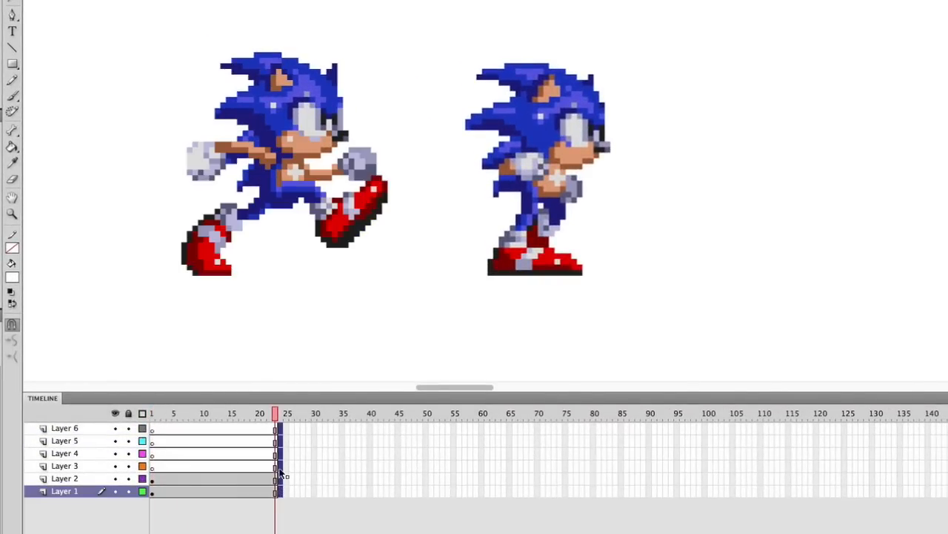
right_click(280, 468)
left_click(308, 525)
left_click_drag(279, 415, 105, 429)
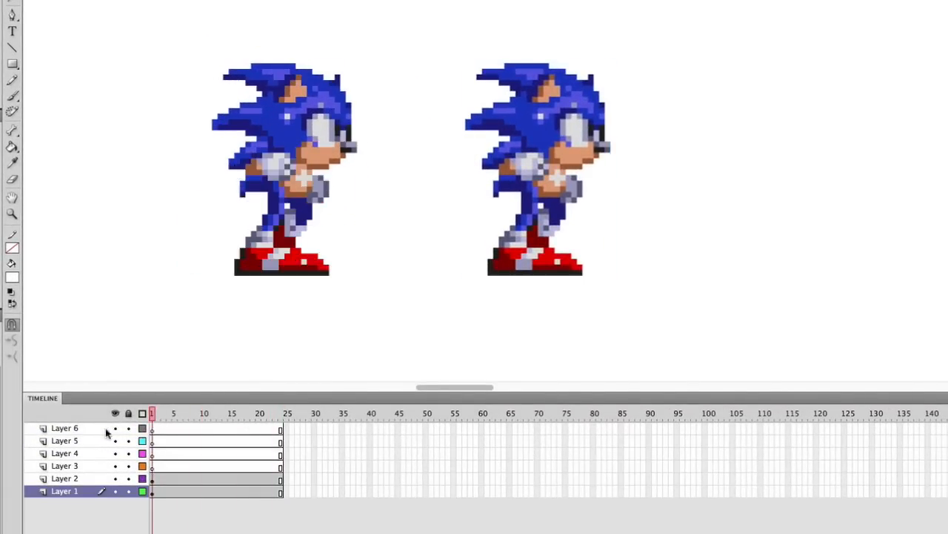
Overlap the Layer 2 sprite with the Layer 1 sprite and swap the two layers to compare stacking, restoring the original order
left_click(73, 483)
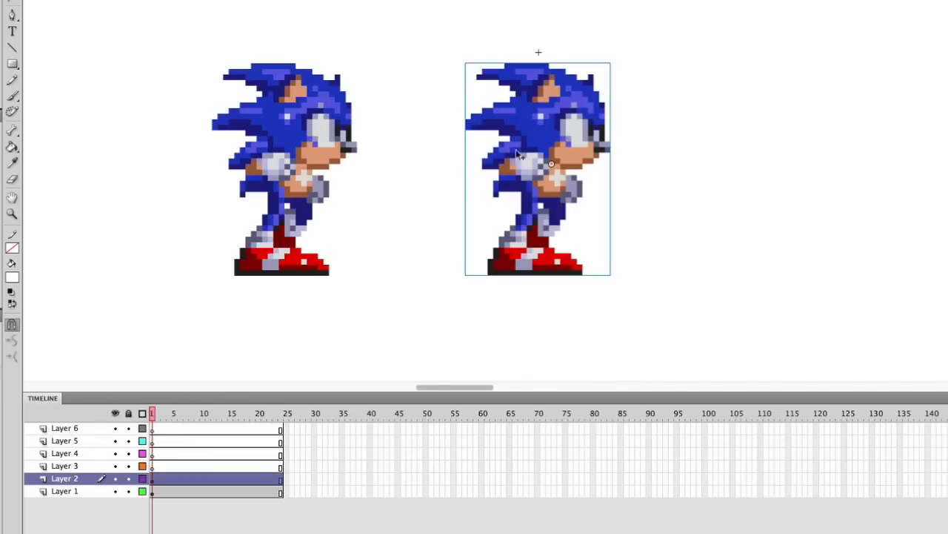
left_click_drag(558, 148, 589, 123)
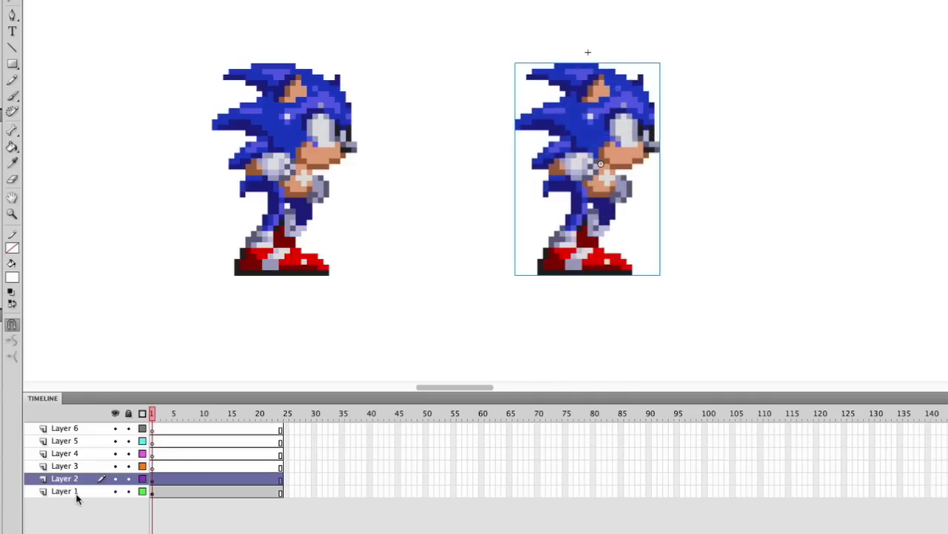
left_click_drag(604, 163, 495, 152)
left_click_drag(78, 480, 74, 509)
left_click_drag(522, 143, 546, 162)
left_click_drag(77, 490, 93, 479)
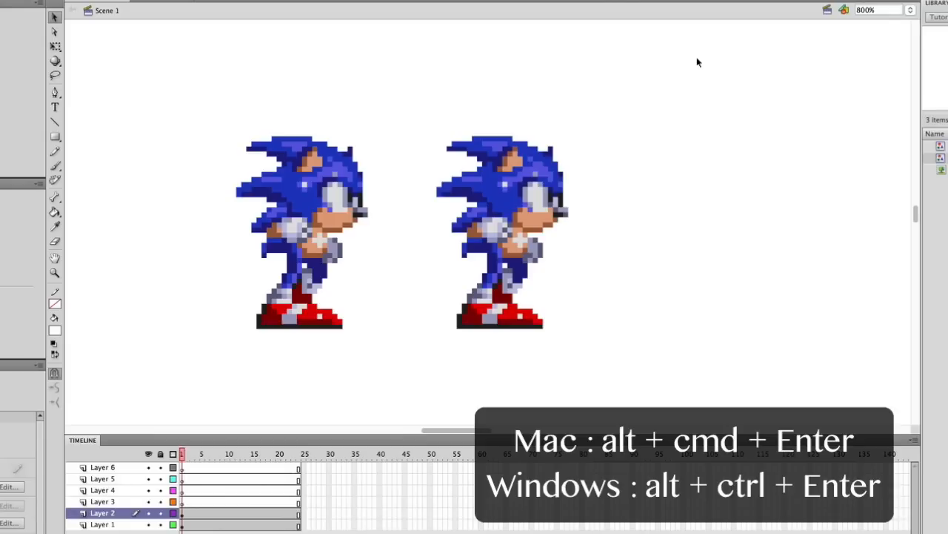
Test Scene 1 as a movie to watch both sprites animate, and close the preview
key("alt+super+Return")
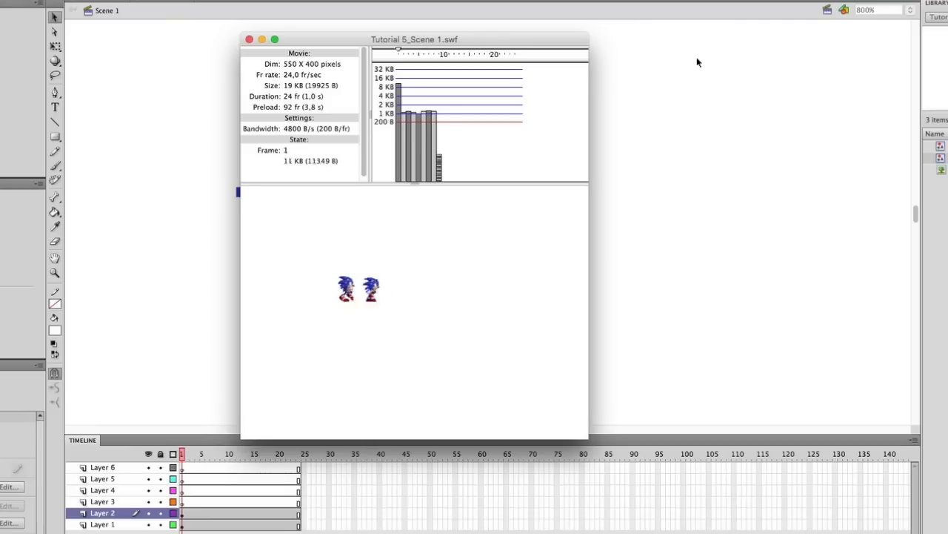
left_click(249, 39)
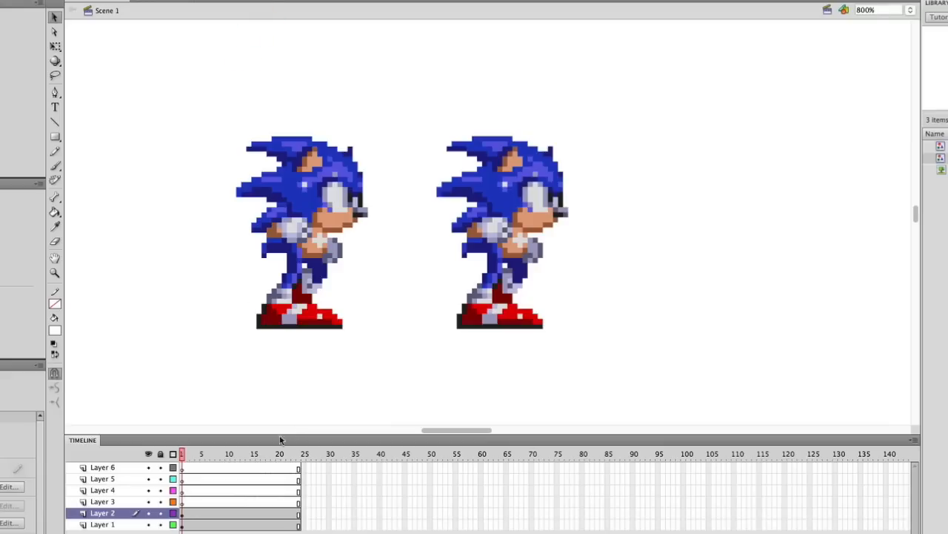
Nudge the Layer 1 sprite slightly to the right and scrub between frames 6 and 12 to check its walking poses
mouse_move(231, 457)
left_mouse_down()
mouse_move(190, 456)
mouse_move(181, 467)
mouse_move(188, 455)
mouse_move(300, 456)
mouse_move(198, 456)
mouse_move(275, 464)
mouse_move(237, 466)
mouse_move(235, 455)
left_mouse_up()
left_click_drag(336, 147, 356, 147)
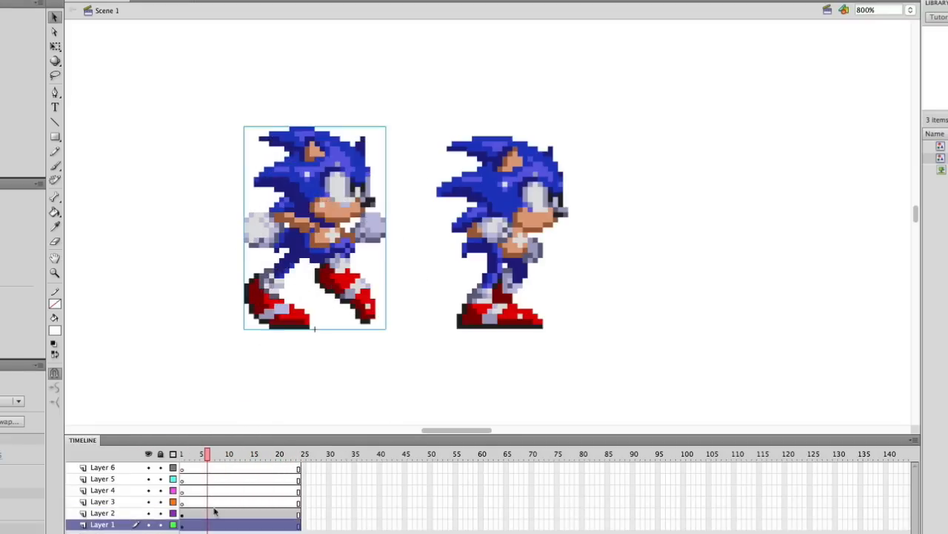
left_click_drag(206, 457, 237, 457)
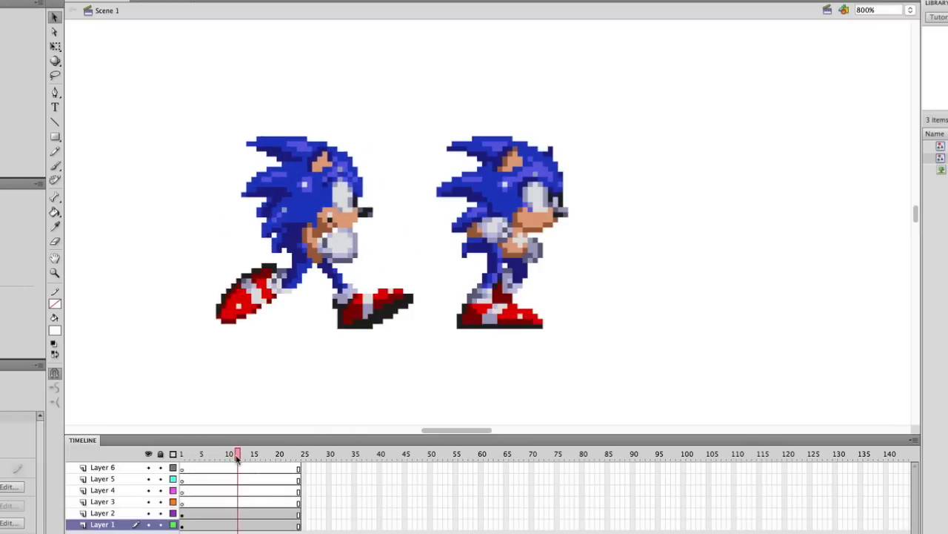
mouse_move(237, 459)
left_mouse_down()
mouse_move(197, 455)
mouse_move(232, 455)
left_mouse_up()
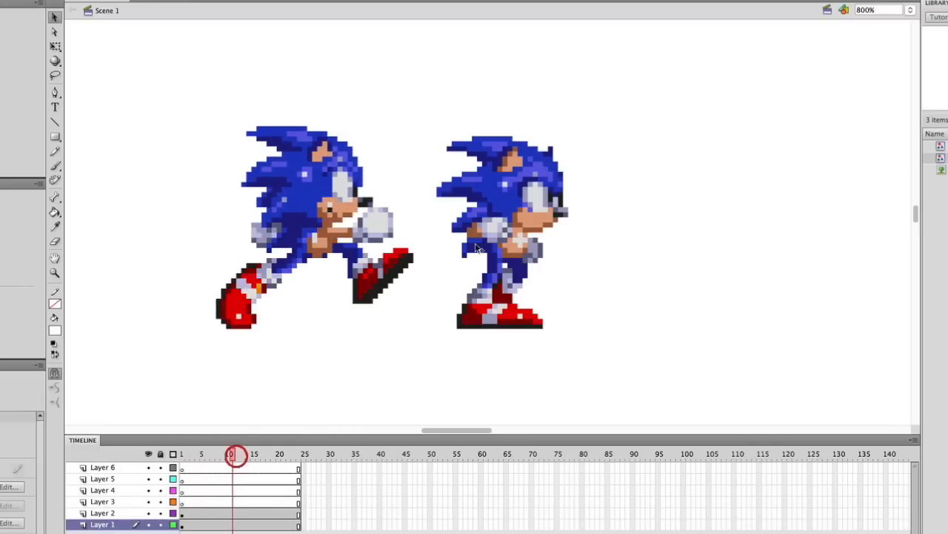
Open the Sonic Running Finished and Sonic Walking symbols in turn to compare their keyframe spacing, returning to Scene 1 after each
left_click(476, 232)
double_click(532, 217)
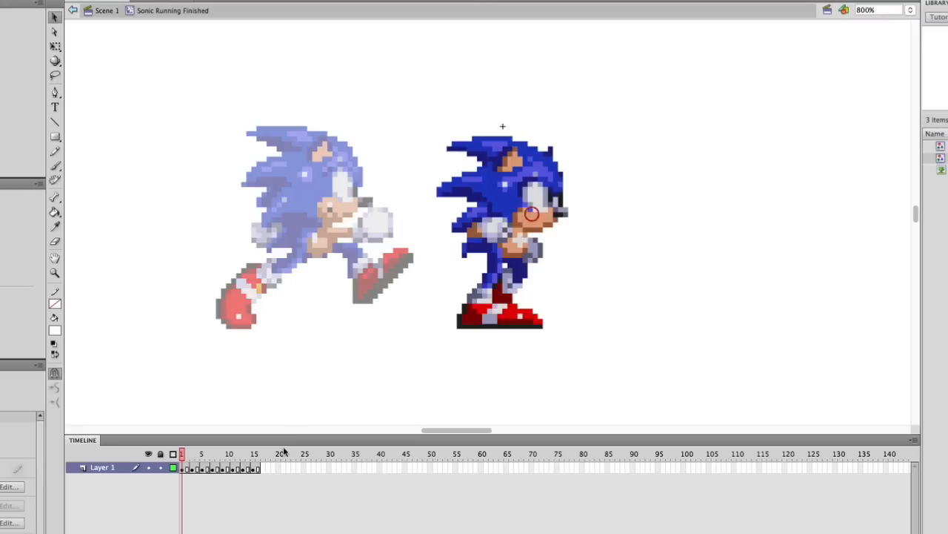
left_click_drag(182, 455, 162, 465)
left_click(103, 11)
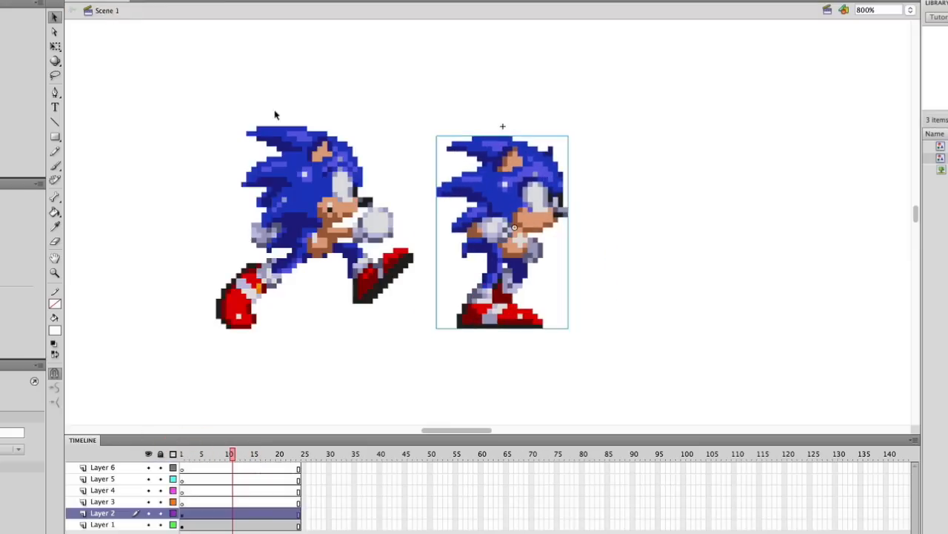
double_click(312, 214)
left_click_drag(184, 455, 203, 473)
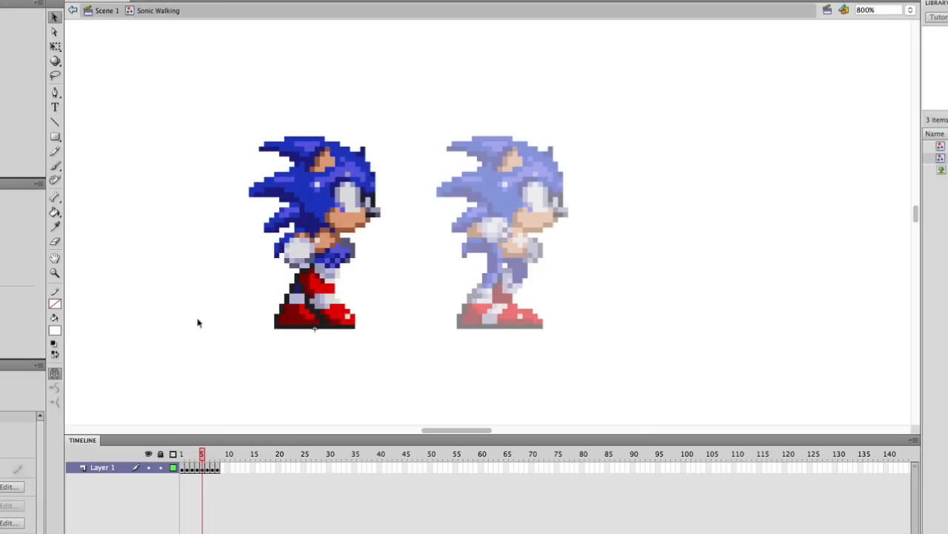
left_click(107, 10)
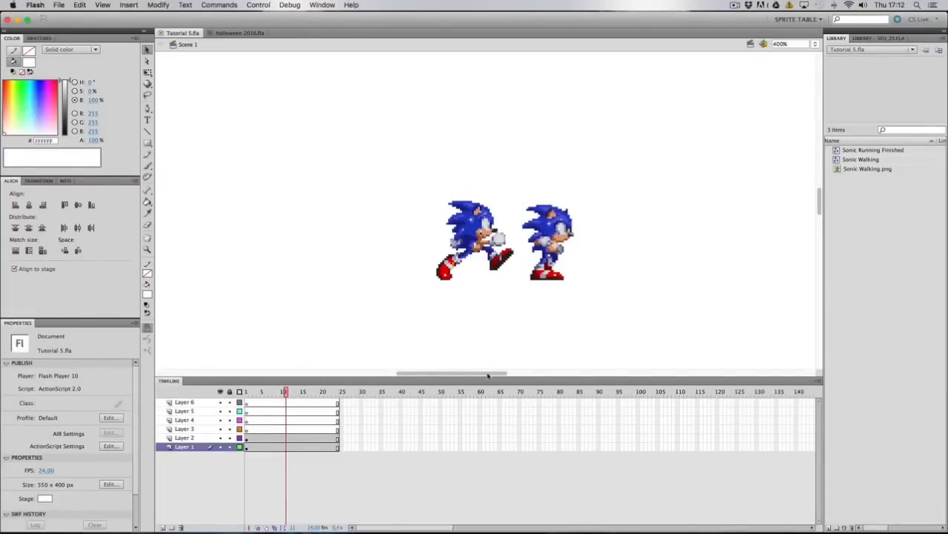
Open the Sonic Walking symbol on Layer 1 for editing and scrub through its first frames
left_click_drag(488, 373, 504, 373)
left_click(379, 231)
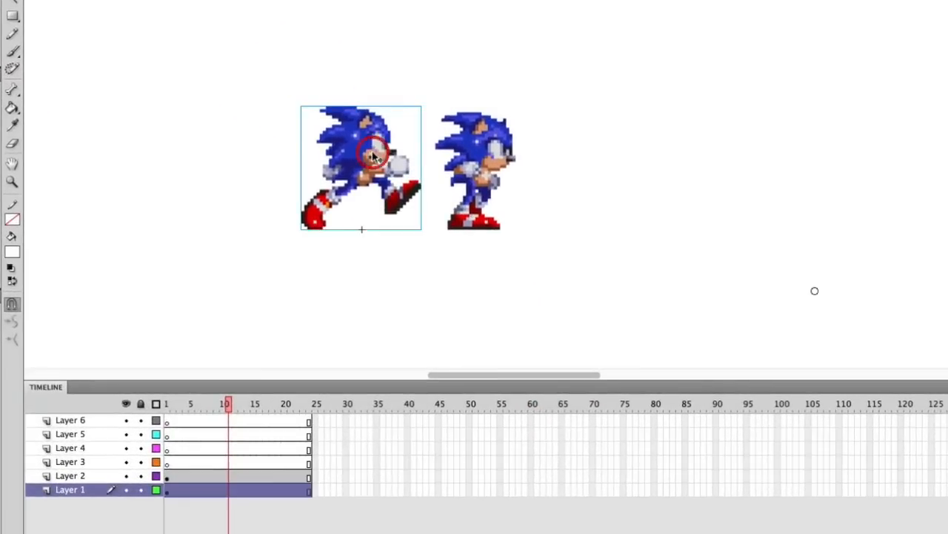
double_click(374, 156)
left_click(174, 404)
mouse_move(174, 404)
left_mouse_down()
mouse_move(212, 407)
mouse_move(162, 409)
mouse_move(230, 417)
mouse_move(161, 409)
left_mouse_up()
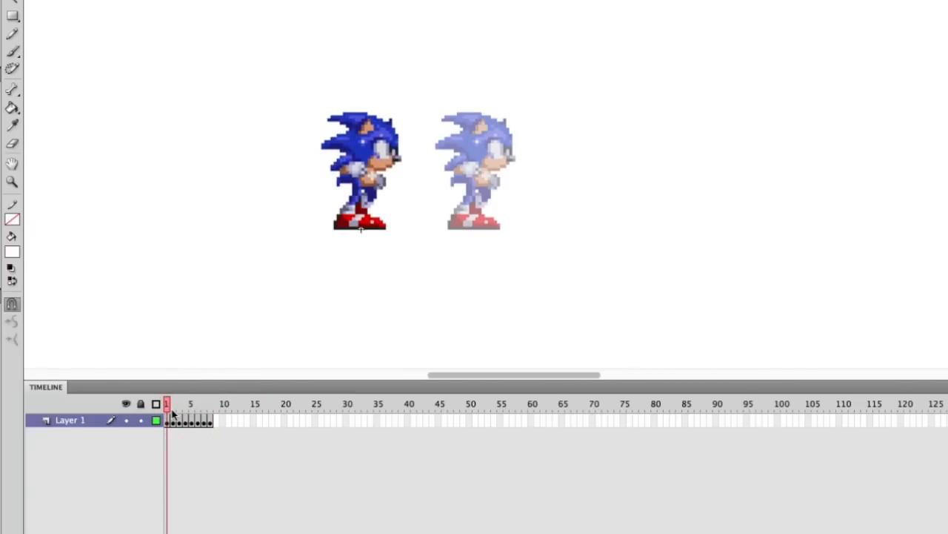
left_click_drag(175, 408, 155, 419)
Lengthen the Sonic Walking timeline past its eighth keyframe by inserting a frame at frame 9 and extending it further
right_click(216, 422)
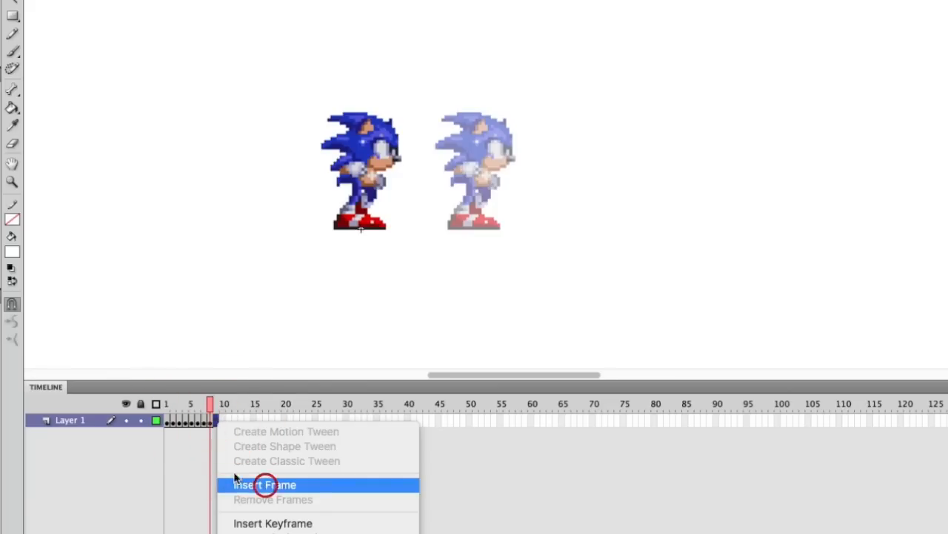
left_click(259, 483)
left_click(221, 455)
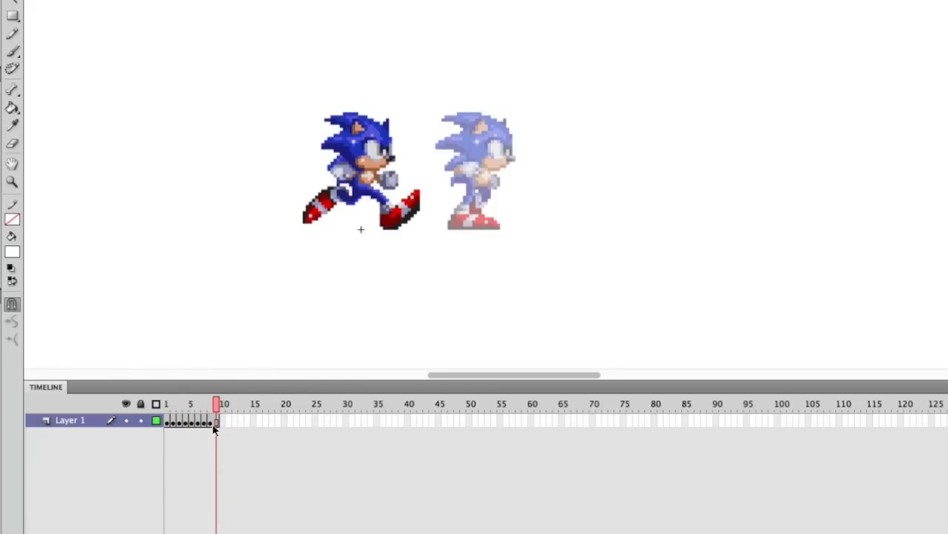
left_click_drag(215, 424, 218, 424)
left_click(219, 435)
left_click(225, 422)
key("F5")
left_click(212, 445)
Space out the keyframes in Sonic Walking so that each walking pose holds for two frames
mouse_move(205, 412)
left_mouse_down()
mouse_move(220, 422)
mouse_move(208, 423)
left_mouse_up()
left_click(219, 420)
mouse_move(208, 422)
left_mouse_down()
mouse_move(234, 423)
mouse_move(217, 424)
left_mouse_up()
left_click(214, 432)
left_click(202, 422)
left_click(217, 438)
left_click(217, 438)
left_click_drag(185, 423, 241, 423)
left_click(227, 437)
left_click_drag(222, 423, 243, 424)
left_click(242, 437)
left_click_drag(174, 423, 267, 422)
left_click(237, 433)
Scrub through the retimed walk and move the Layer 1 sprite slightly left in Scene 1
left_click(201, 408)
left_click_drag(195, 402, 266, 404)
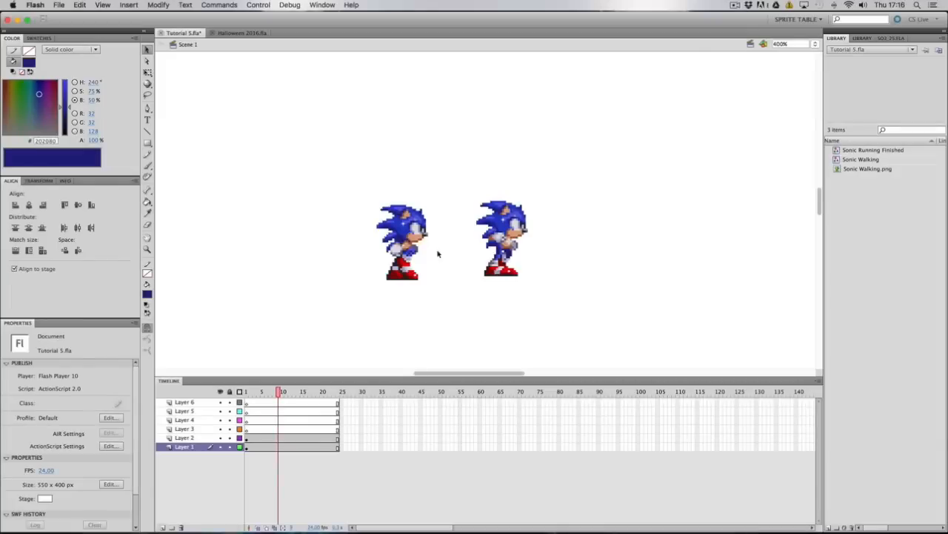
mouse_move(415, 245)
left_mouse_down()
mouse_move(385, 231)
mouse_move(407, 245)
left_mouse_up()
left_click_drag(278, 391, 252, 393)
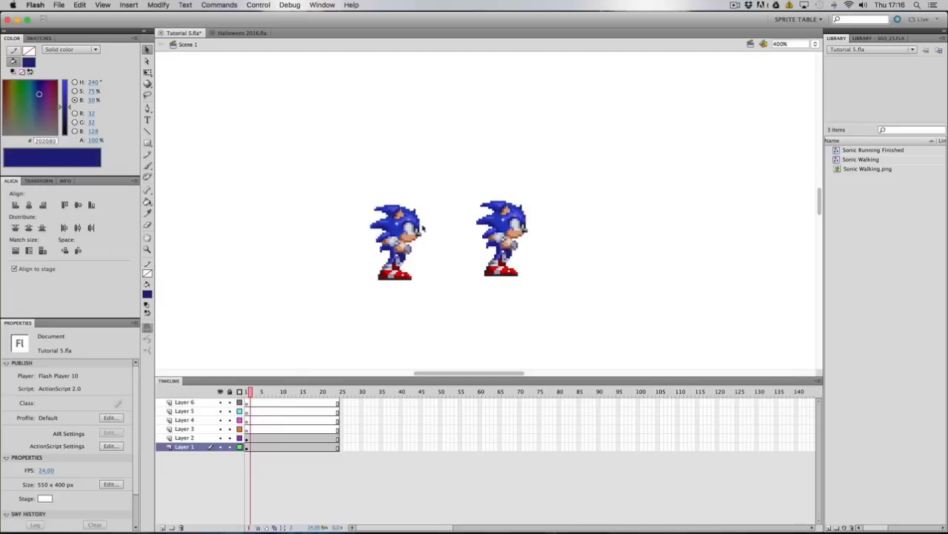
Try a Brightness color effect of 1% on the Layer 1 Sonic Walking instance
left_click(411, 228)
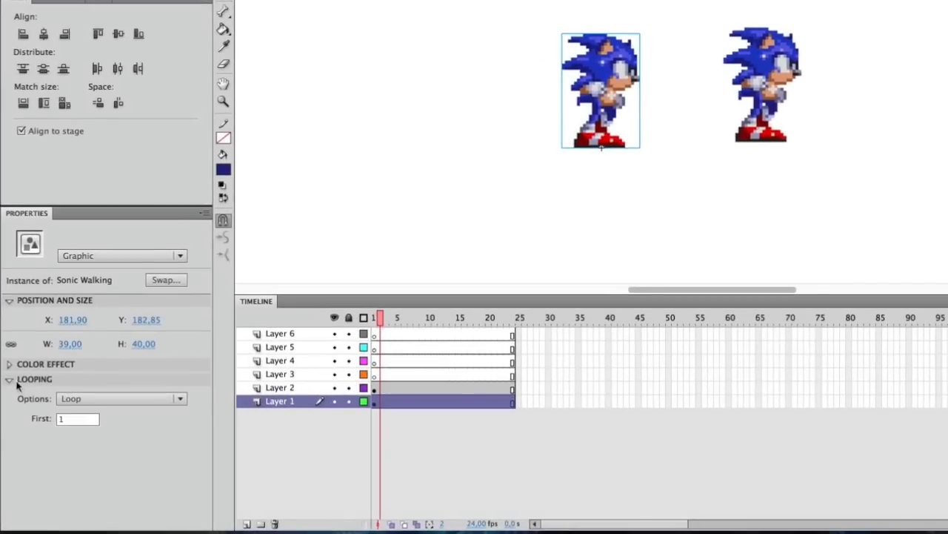
left_click(30, 379)
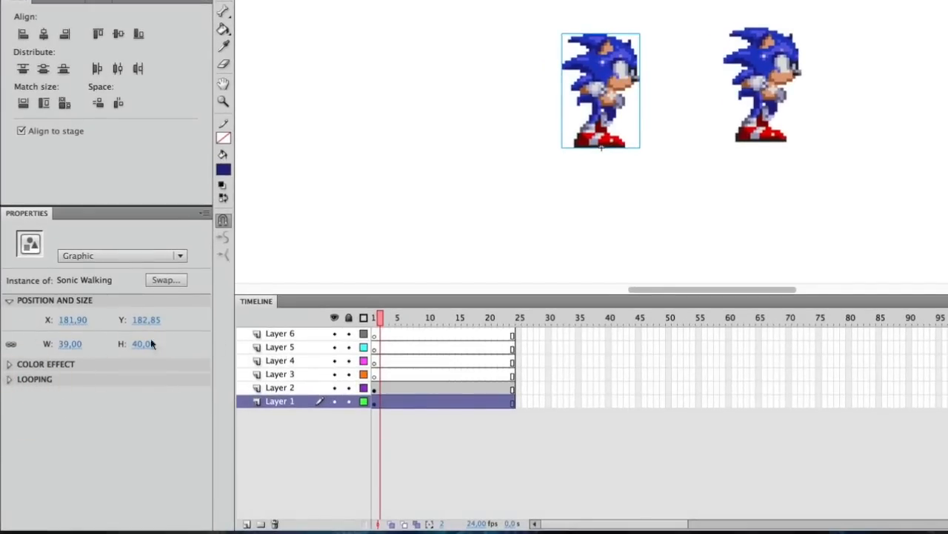
left_click(47, 364)
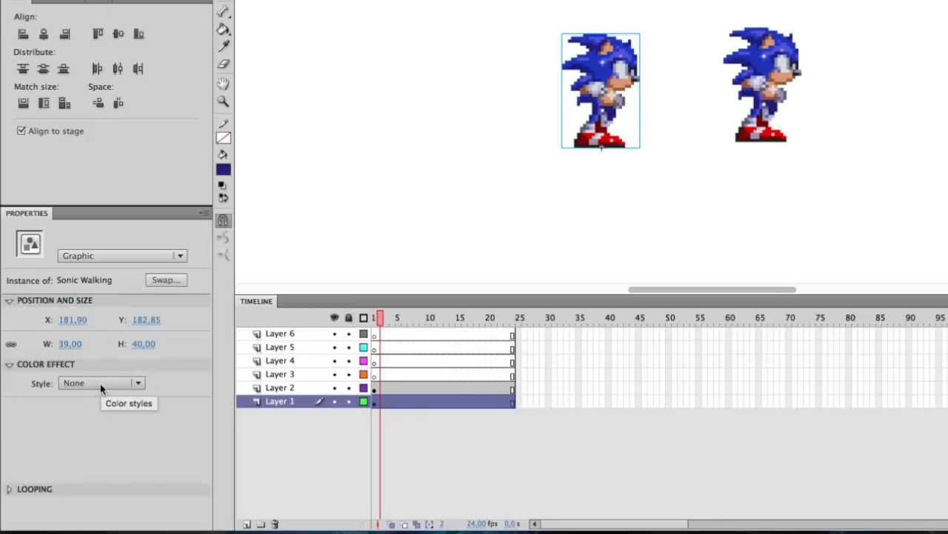
left_click(100, 383)
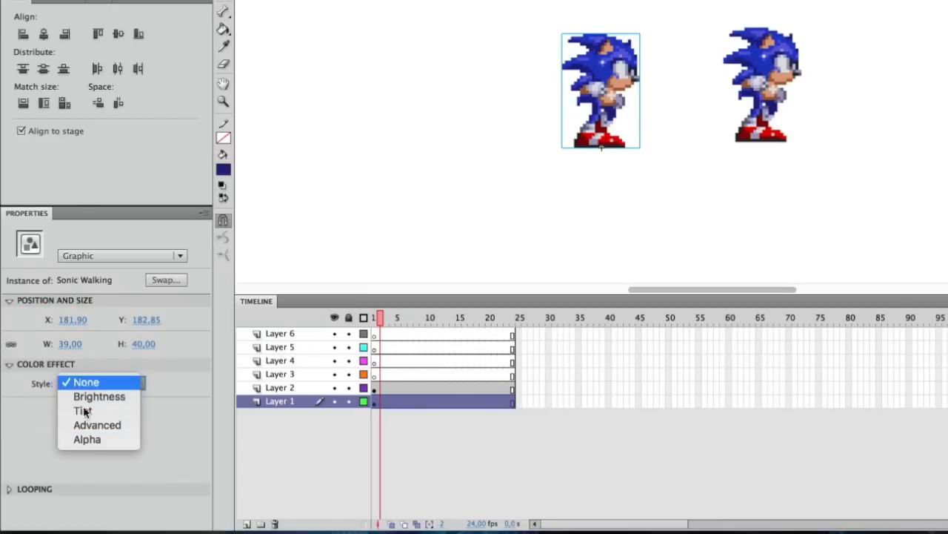
left_click(94, 399)
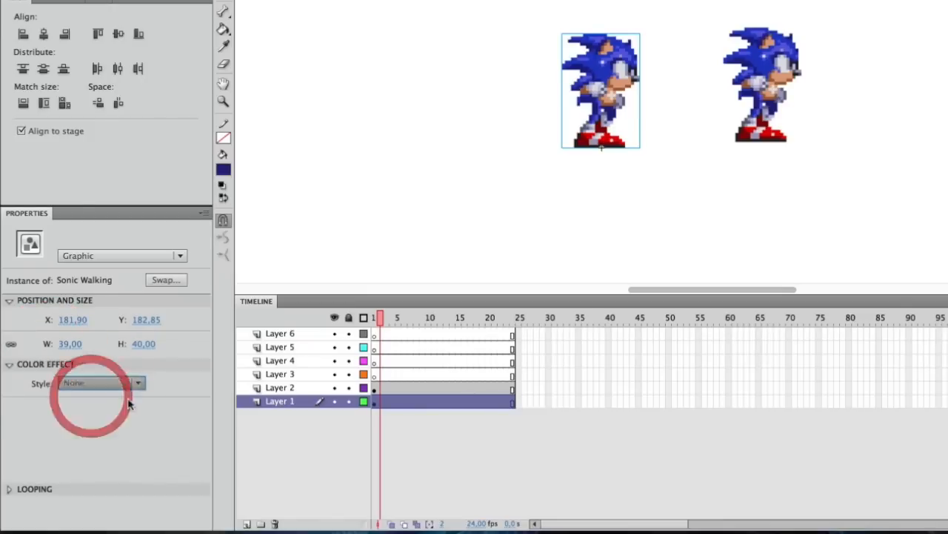
mouse_move(96, 407)
left_mouse_down()
mouse_move(148, 409)
mouse_move(59, 412)
mouse_move(101, 407)
left_mouse_up()
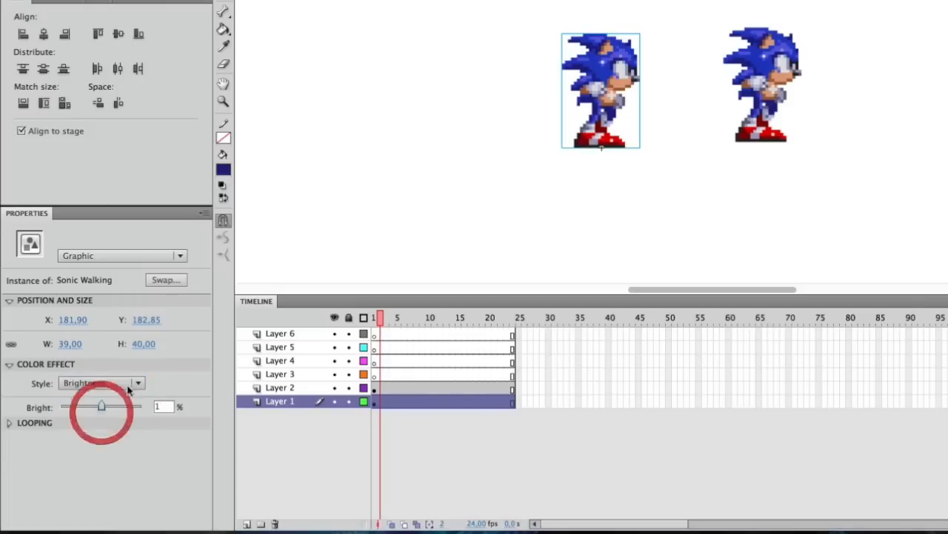
Try a Tint color effect on the Layer 1 instance with a magenta color (red 153, green 0, blue 102) at 49%
left_click(99, 382)
left_click(97, 412)
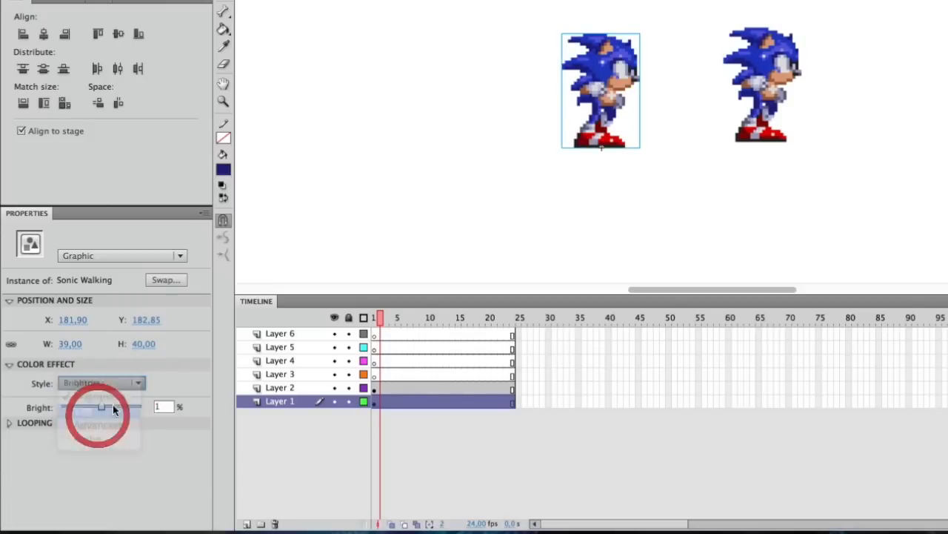
mouse_move(106, 407)
left_mouse_down()
mouse_move(117, 406)
mouse_move(84, 407)
mouse_move(129, 407)
mouse_move(97, 395)
left_mouse_up()
left_click(165, 383)
left_click(201, 320)
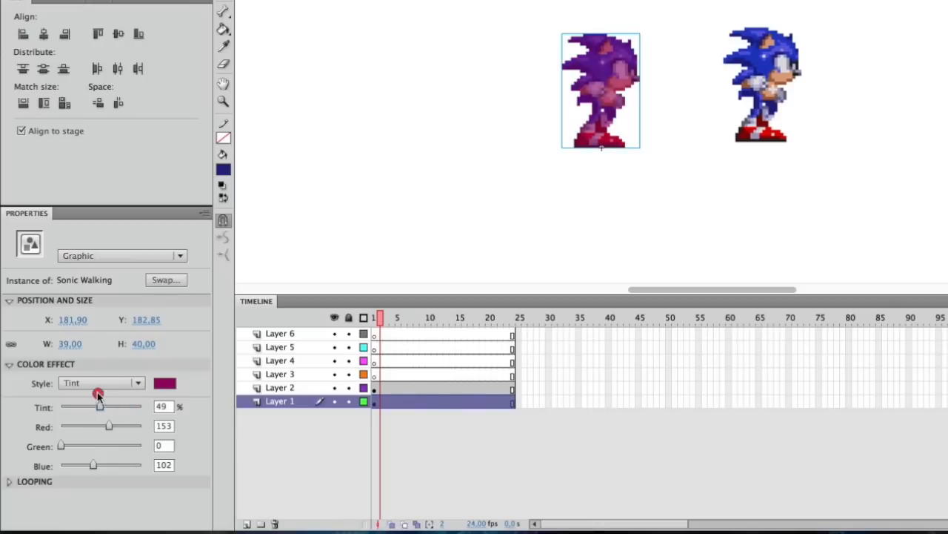
Try the Advanced style and an Alpha of 0% on the Layer 1 instance, and reset its color style to None
left_click(94, 382)
left_click(99, 423)
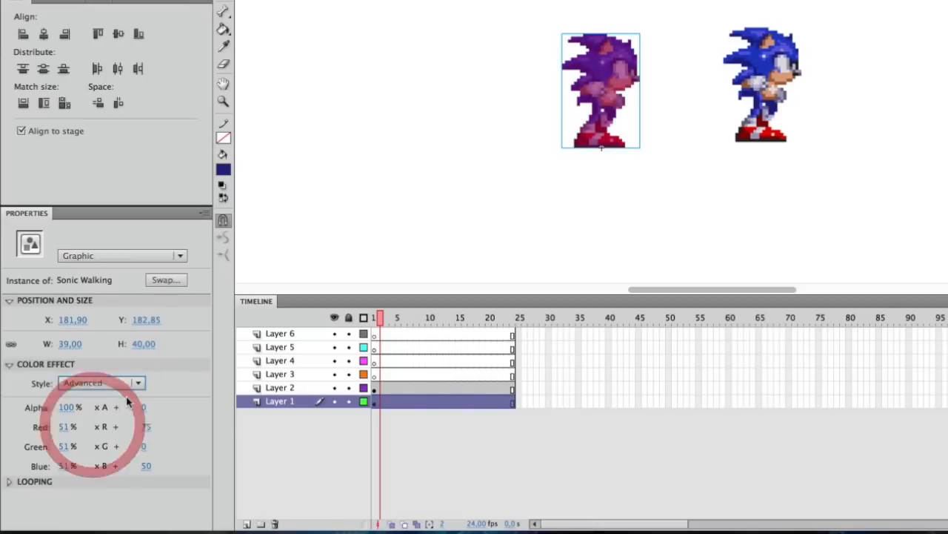
left_click(90, 383)
left_click(59, 439)
left_click_drag(96, 408, 39, 403)
left_click(96, 383)
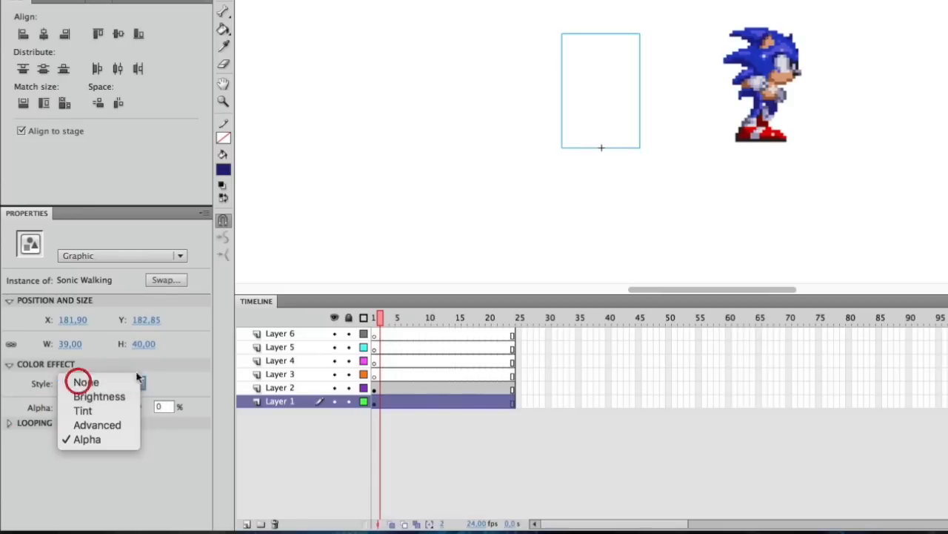
left_click(100, 381)
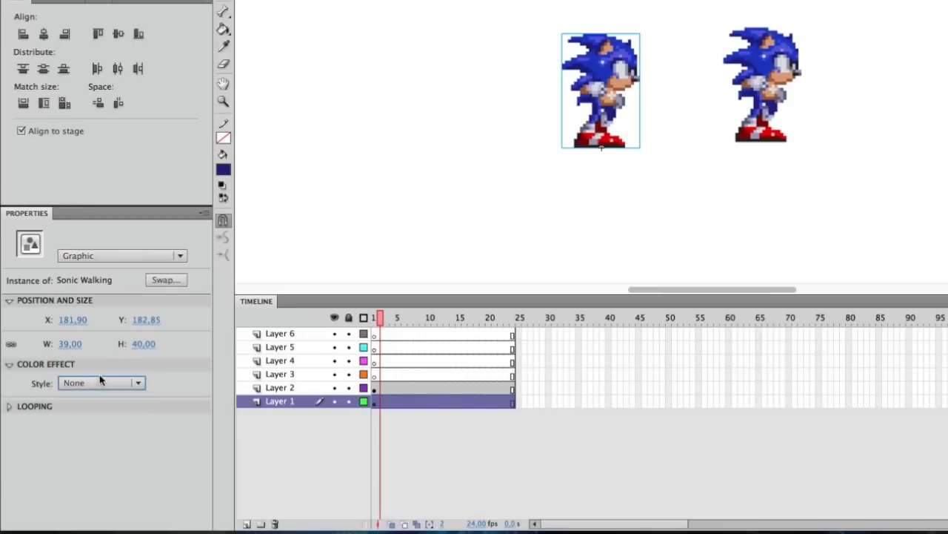
Set the Layer 1 instance's looping option to Single Frame with 6 as the first frame, and deselect it
left_click(27, 407)
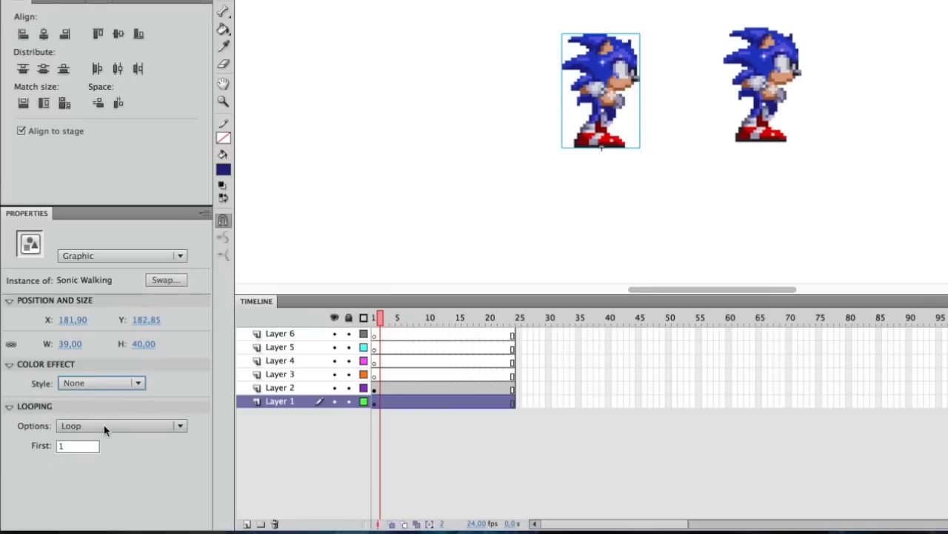
left_click(84, 424)
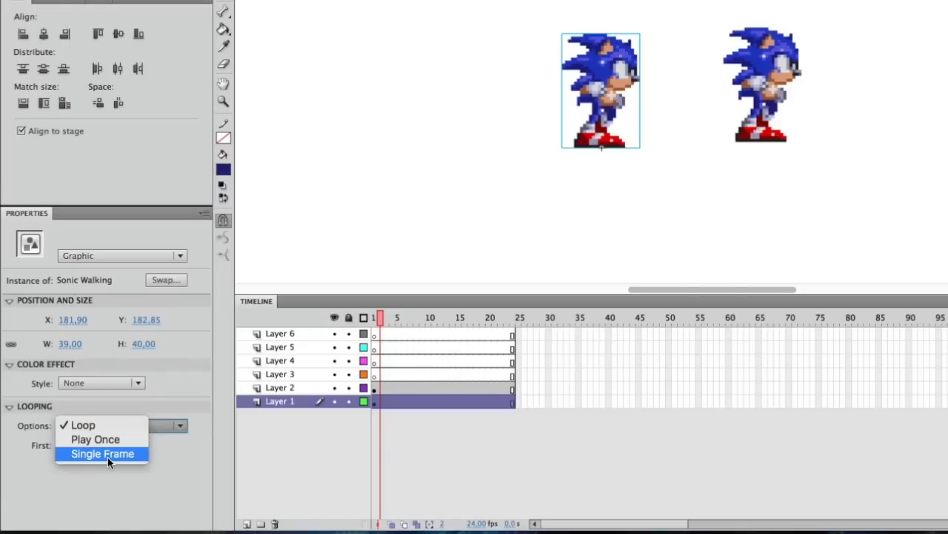
left_click(107, 453)
left_click(74, 445)
key("BackSpace")
type("6")
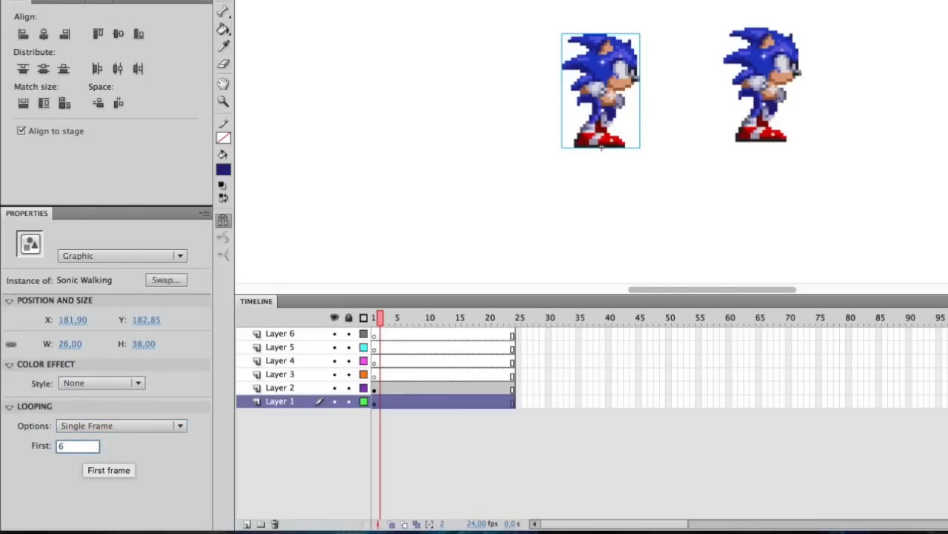
key("Return")
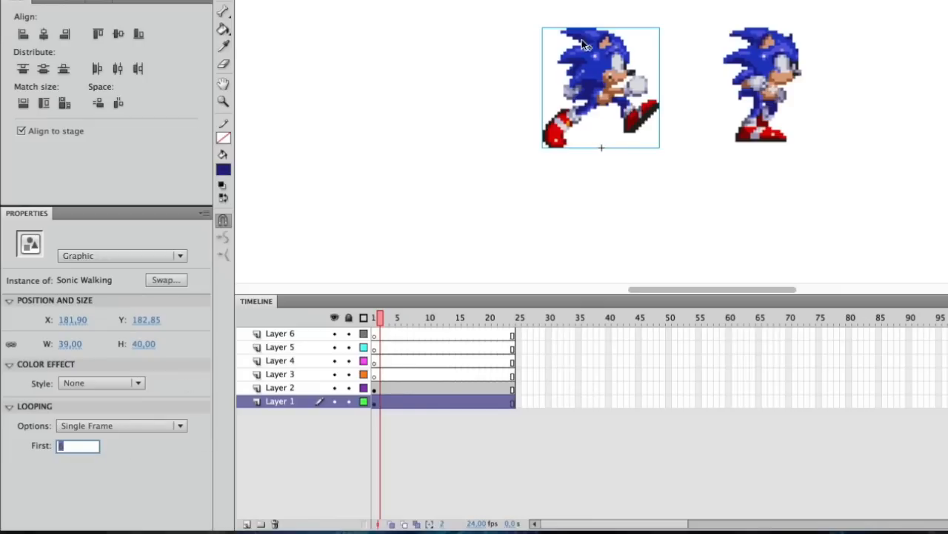
left_click(446, 69)
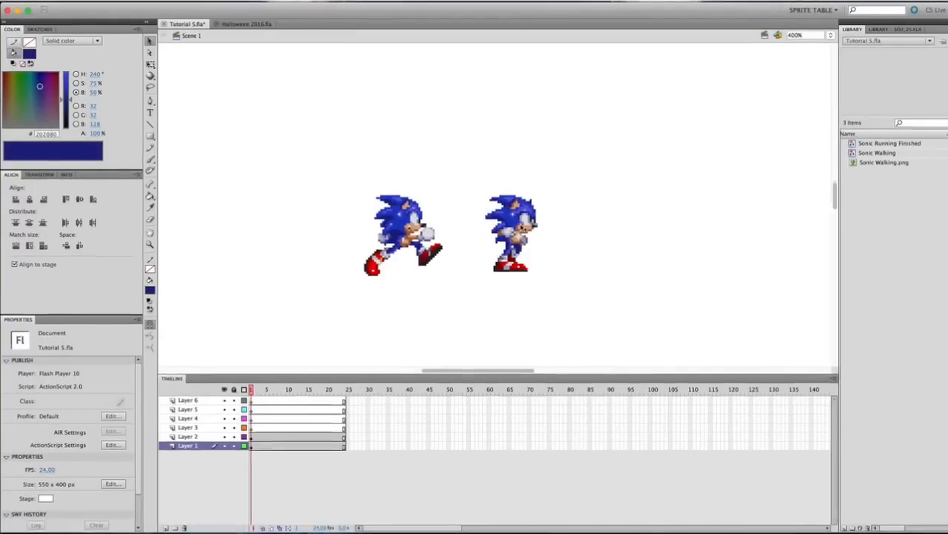
Move the Layer 2 Sonic Running Finished instance to X 262,05 and Y 142,20, and enter a height of 38
left_click(512, 233)
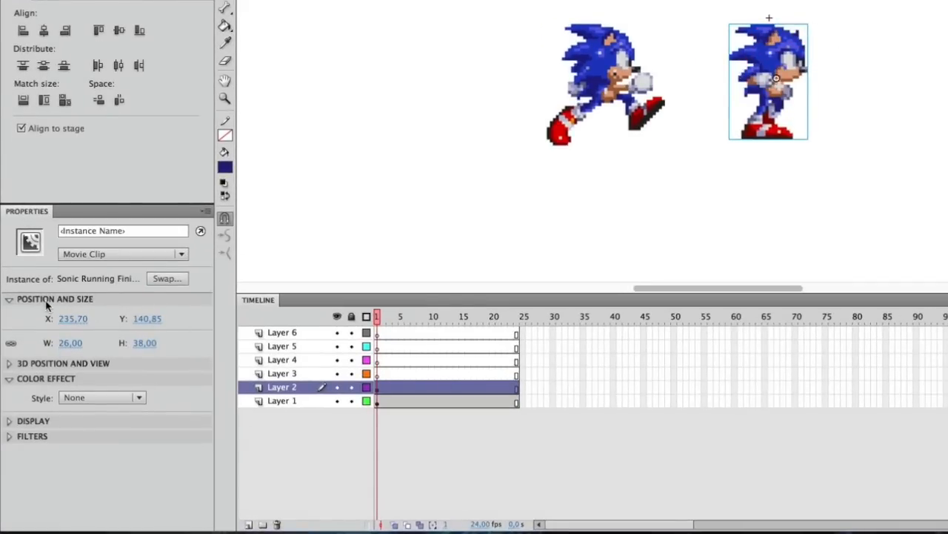
left_click_drag(77, 322, 152, 349)
left_click(149, 346)
type("38")
key("Return")
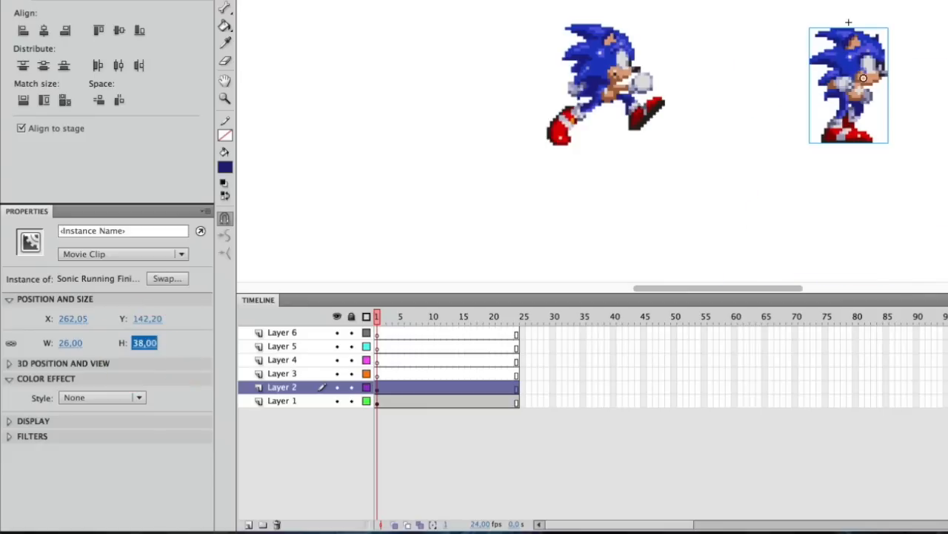
Examine the 3D position and color effect settings of the Layer 2 movie clip instance
left_click(44, 379)
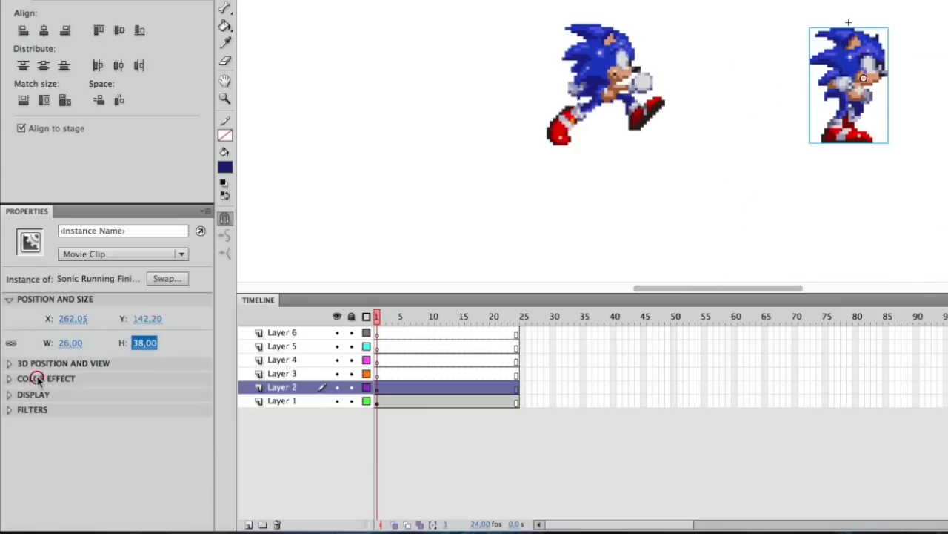
left_click(51, 363)
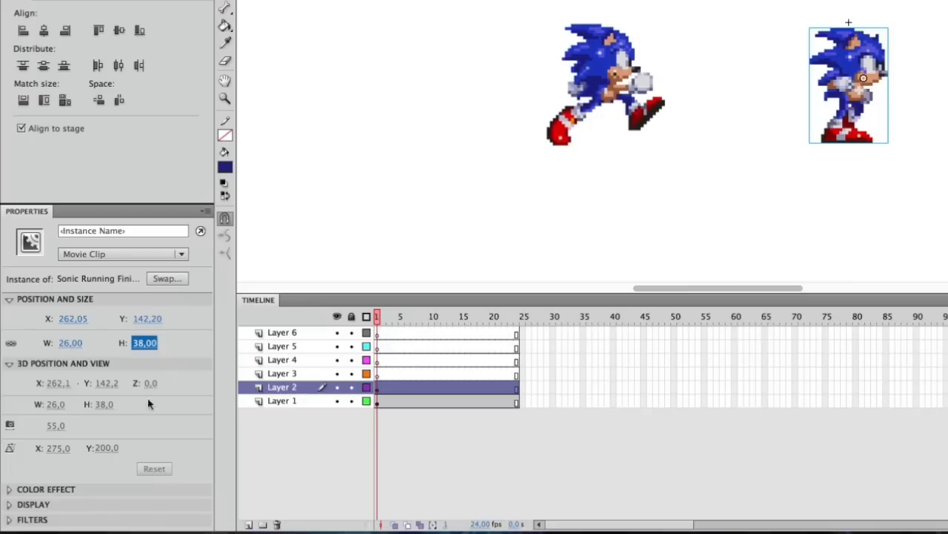
left_click(8, 363)
left_click(52, 378)
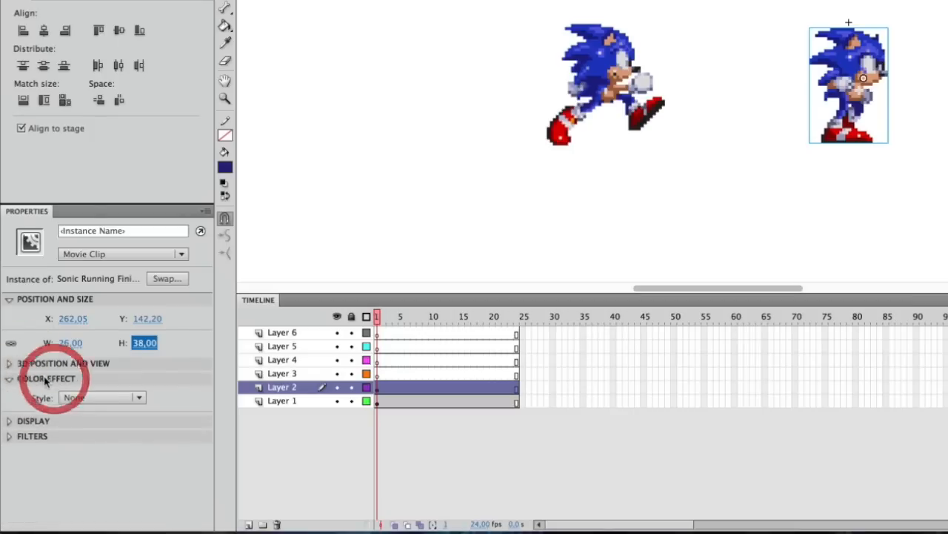
left_click(38, 379)
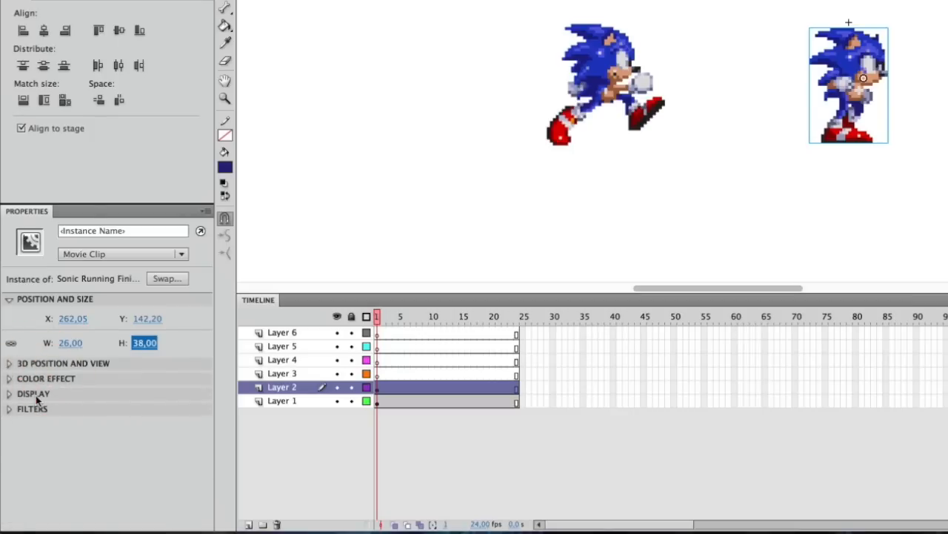
Set the display blending mode of the Layer 2 movie clip instance to Overlay
left_click(34, 396)
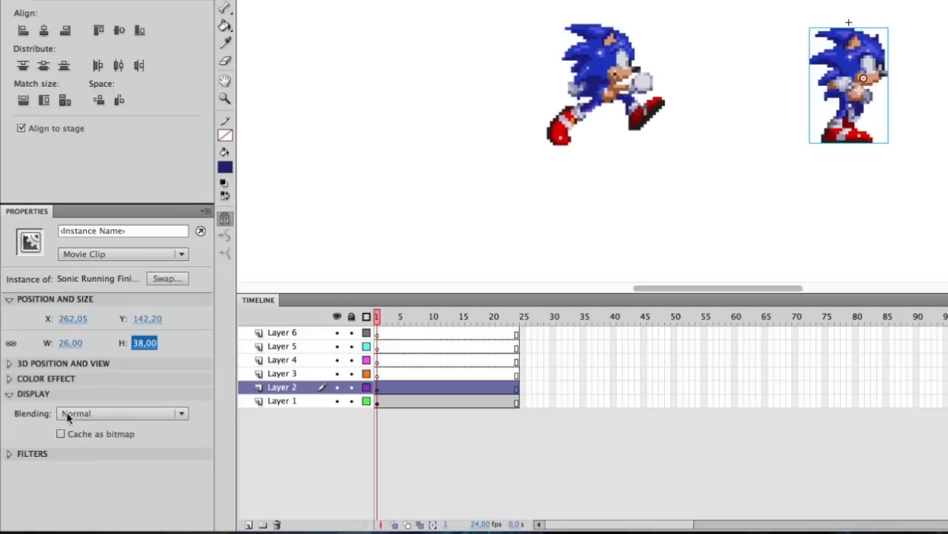
left_click(88, 413)
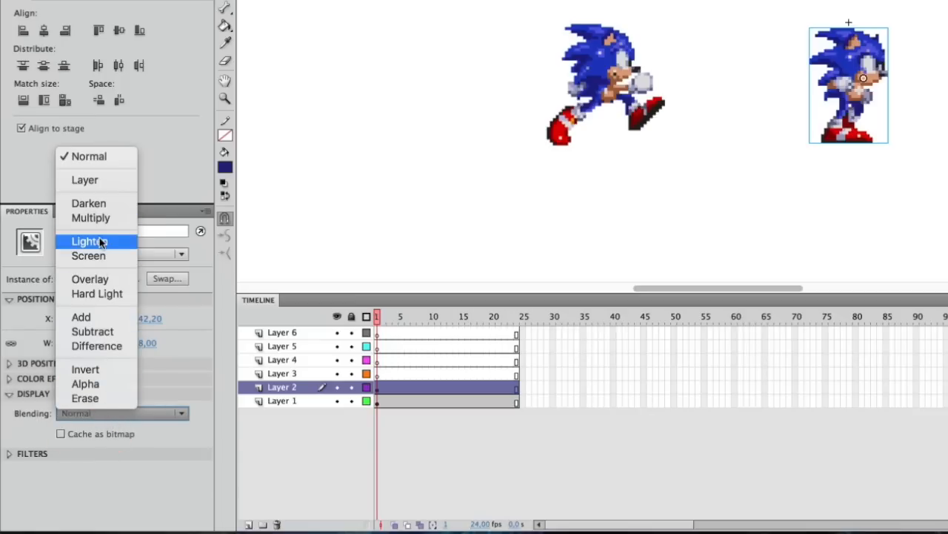
left_click(93, 278)
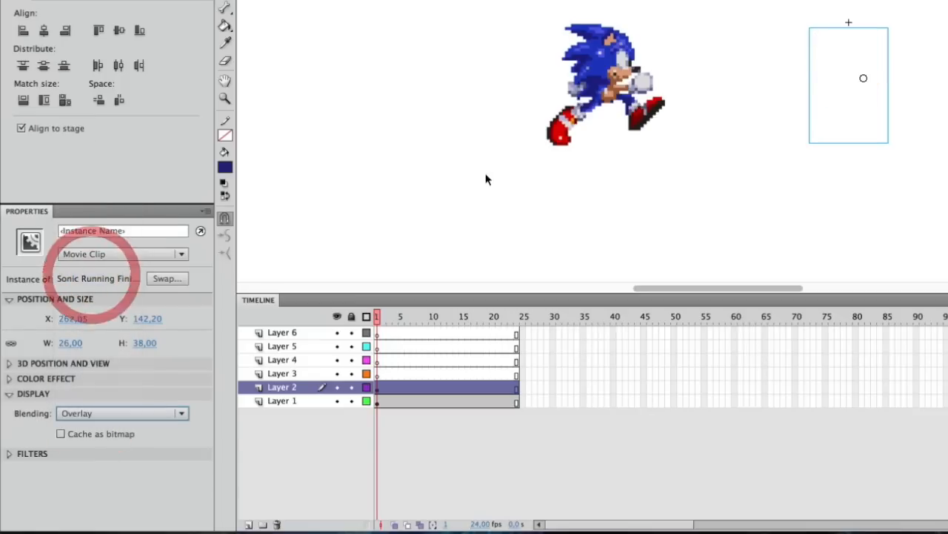
Move the Layer 2 instance over the running Sonic at X 183,80 and try the Hard Light and Invert blending modes
left_click_drag(844, 69, 594, 51)
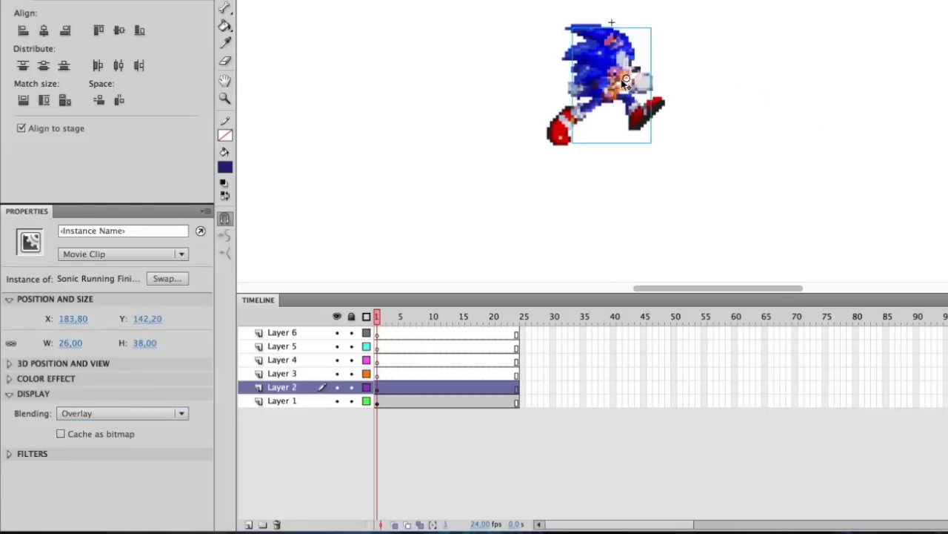
left_click(74, 416)
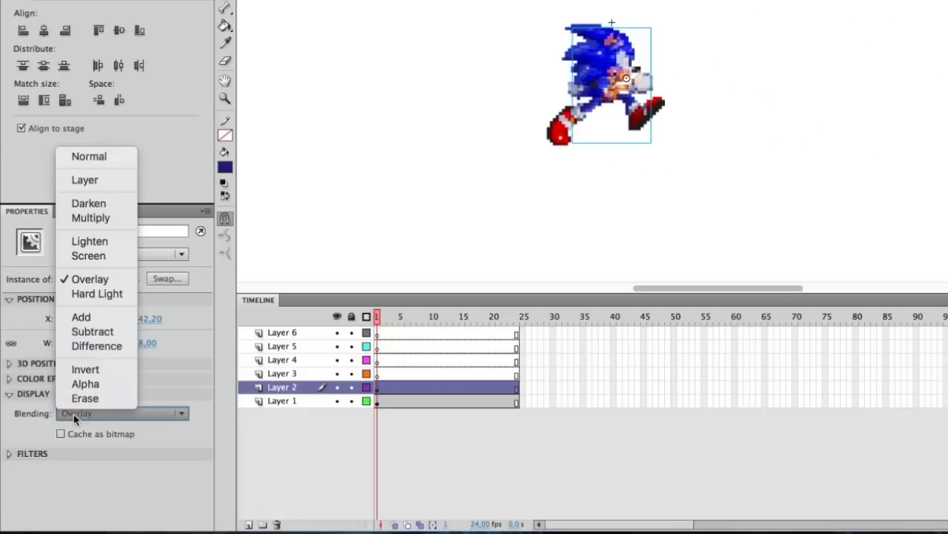
left_click(111, 294)
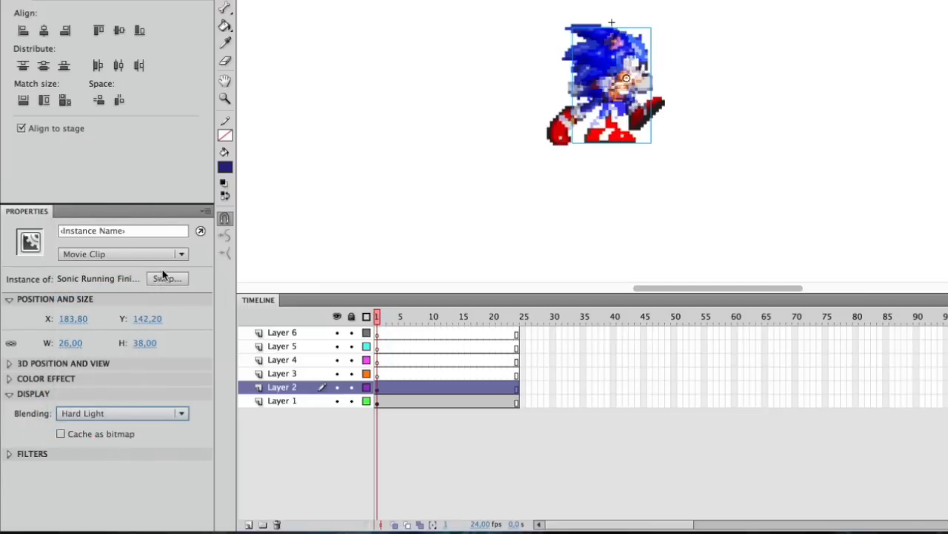
left_click(86, 409)
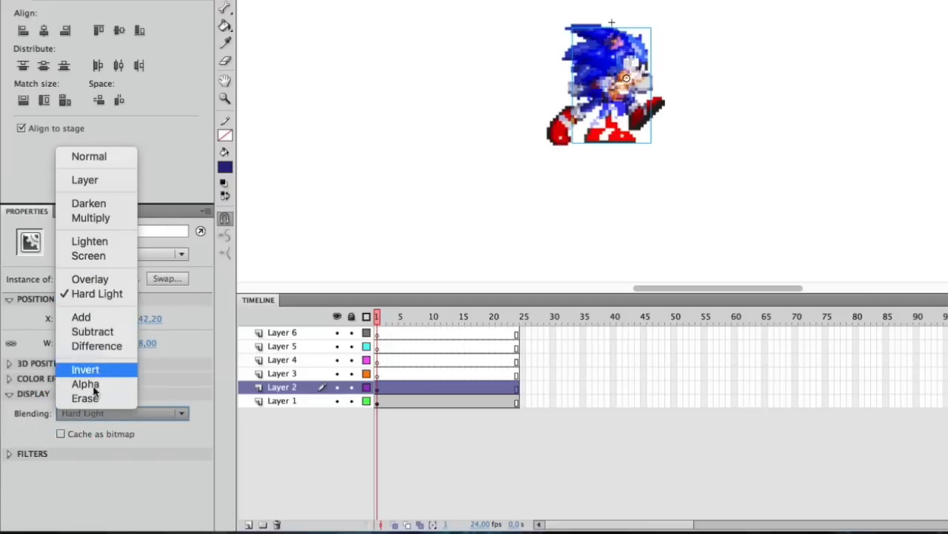
left_click(105, 370)
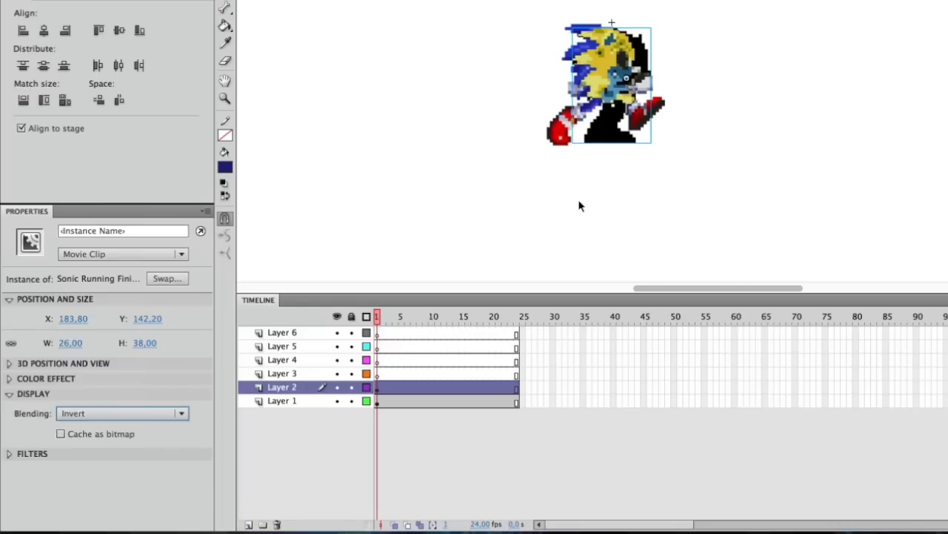
Move the Layer 2 instance away from the running Sonic to X 237,80 and set its blending mode to Normal
left_click_drag(607, 89, 773, 89)
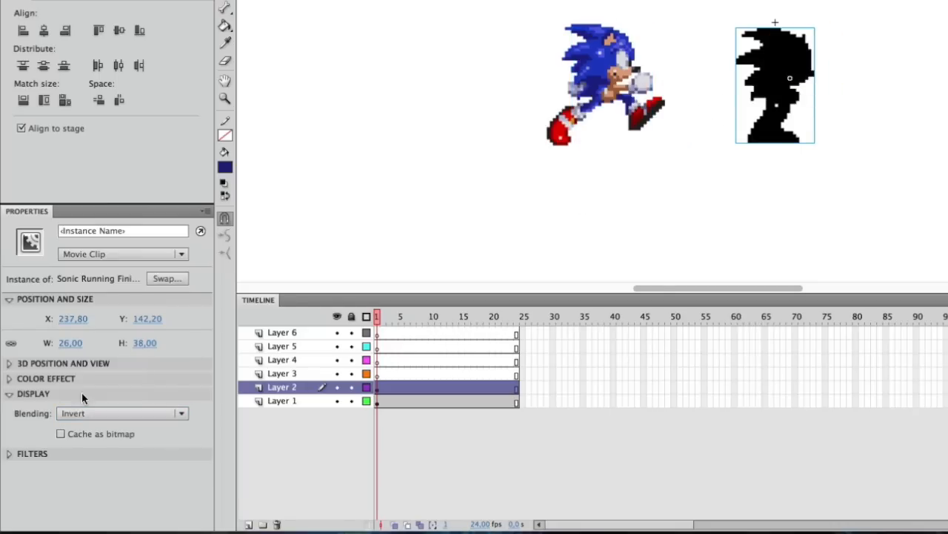
left_click(89, 412)
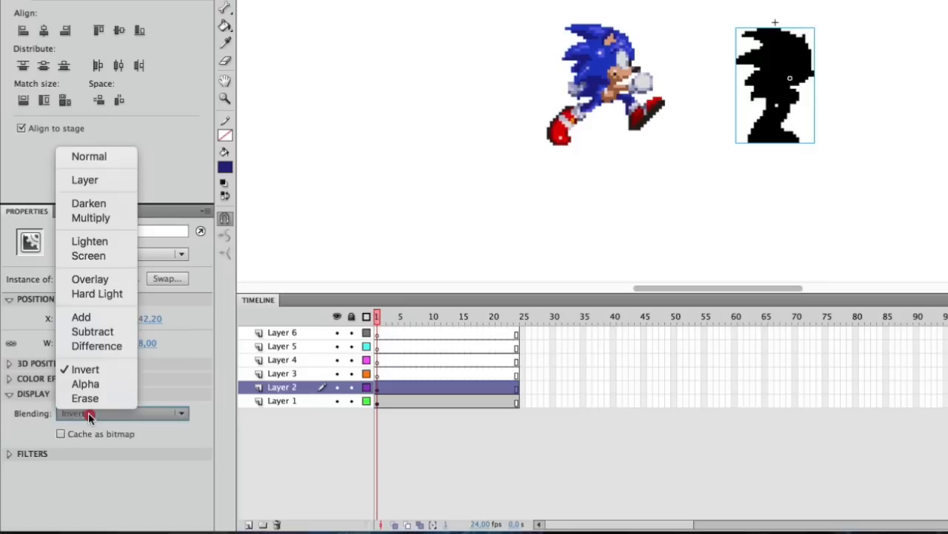
left_click(93, 160)
left_click(32, 393)
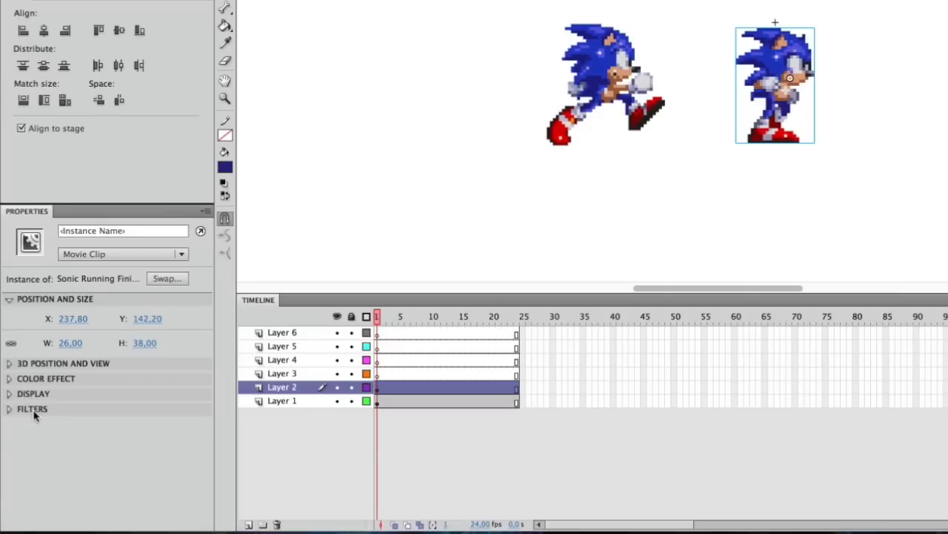
Try a Drop Shadow filter on the Layer 2 movie clip instance, and remove it
left_click(33, 409)
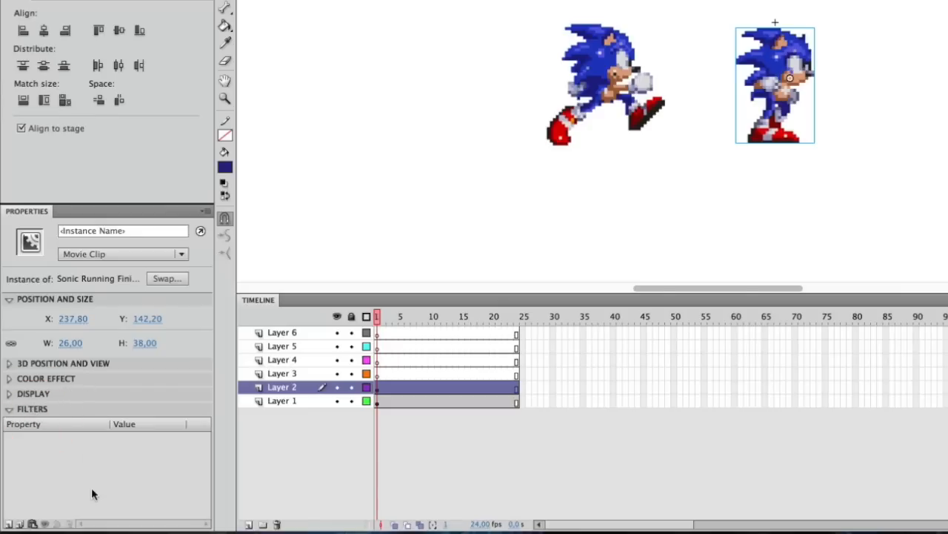
left_click(9, 523)
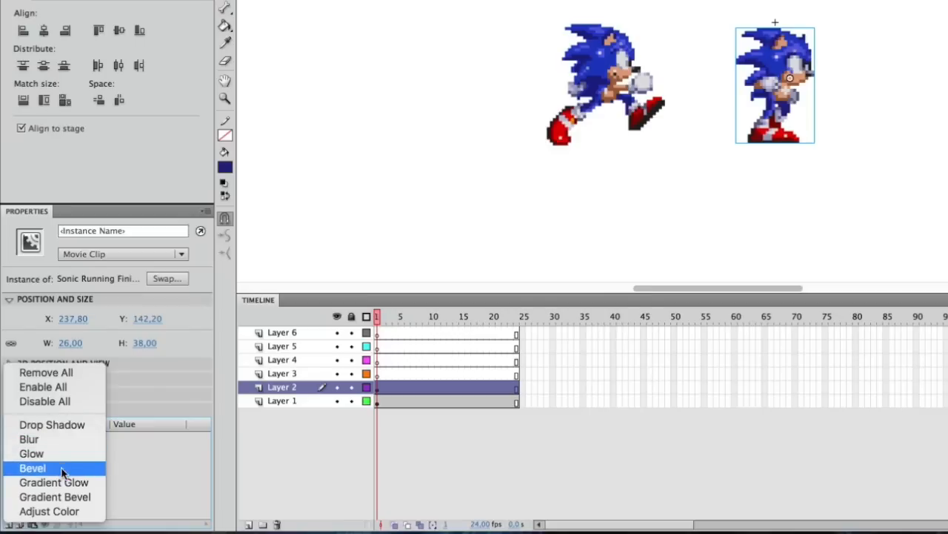
left_click(63, 425)
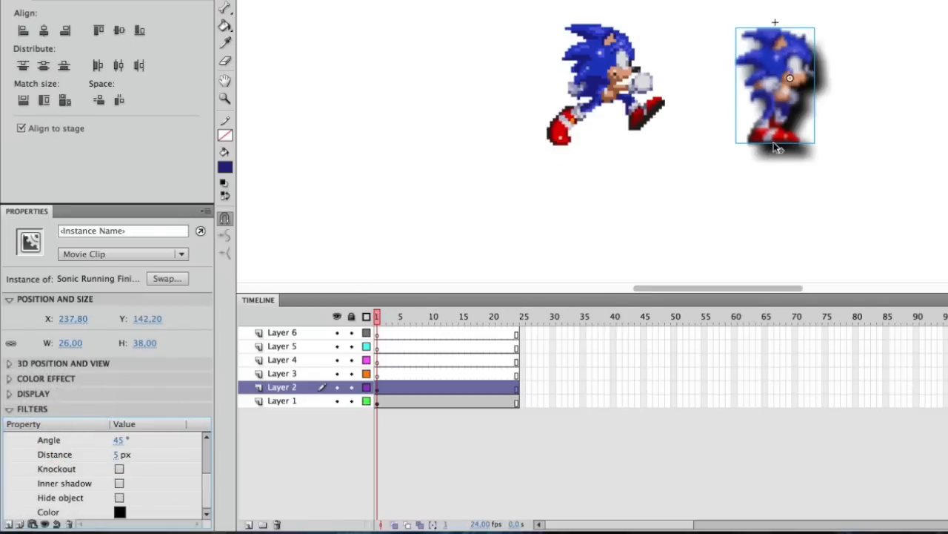
scroll(16, 489, "up", 3)
left_click(11, 438)
left_click(69, 523)
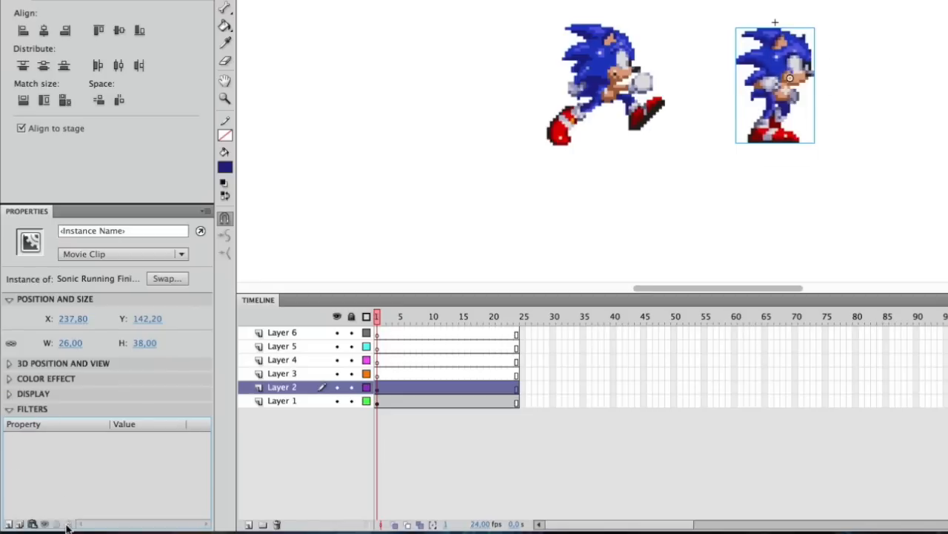
Try a Blur filter on the Layer 2 instance with Blur X 20 px and Blur Y 0 px, and remove it
left_click(9, 523)
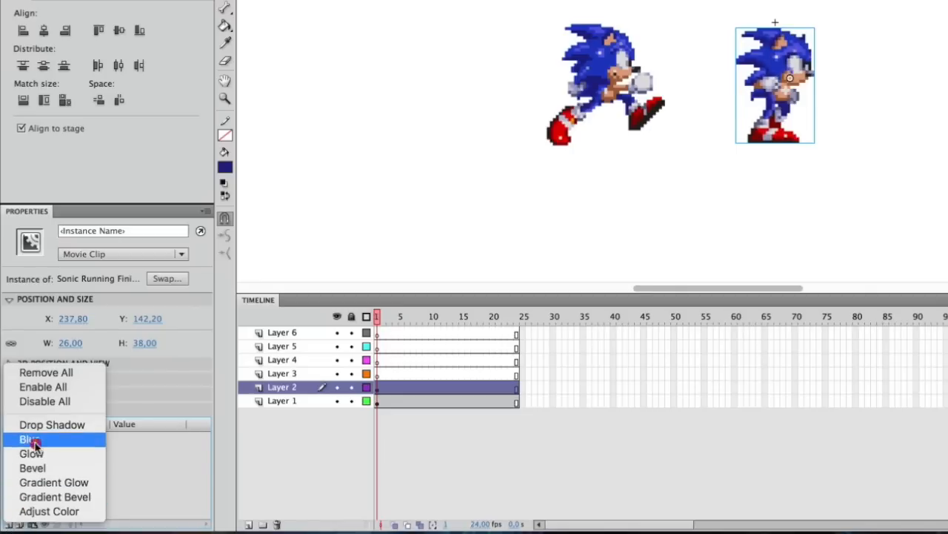
left_click(48, 440)
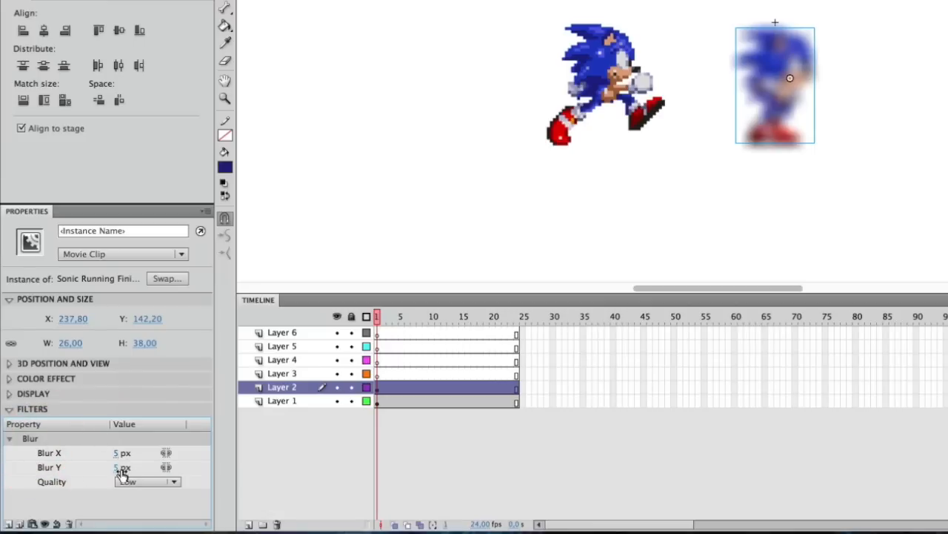
left_click_drag(122, 469, 76, 467)
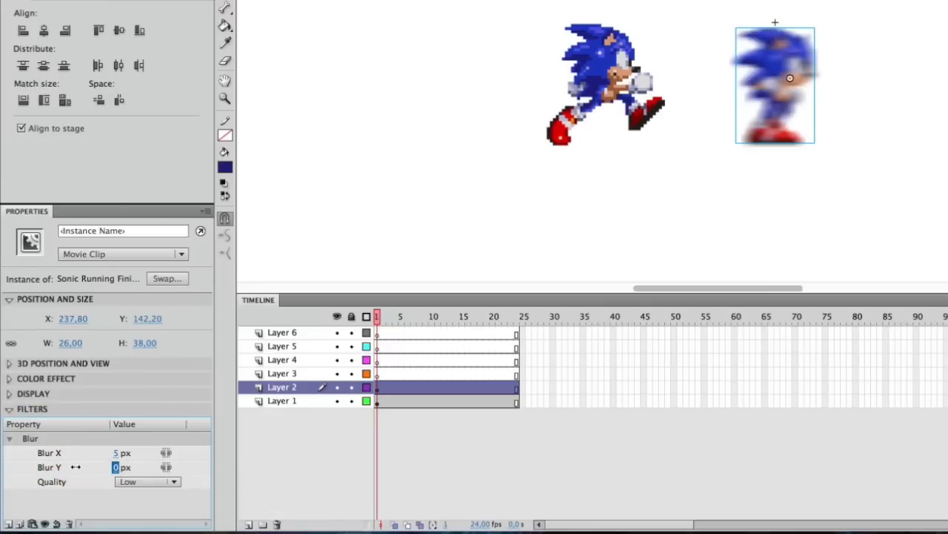
left_click(116, 452)
type("20")
key("Return")
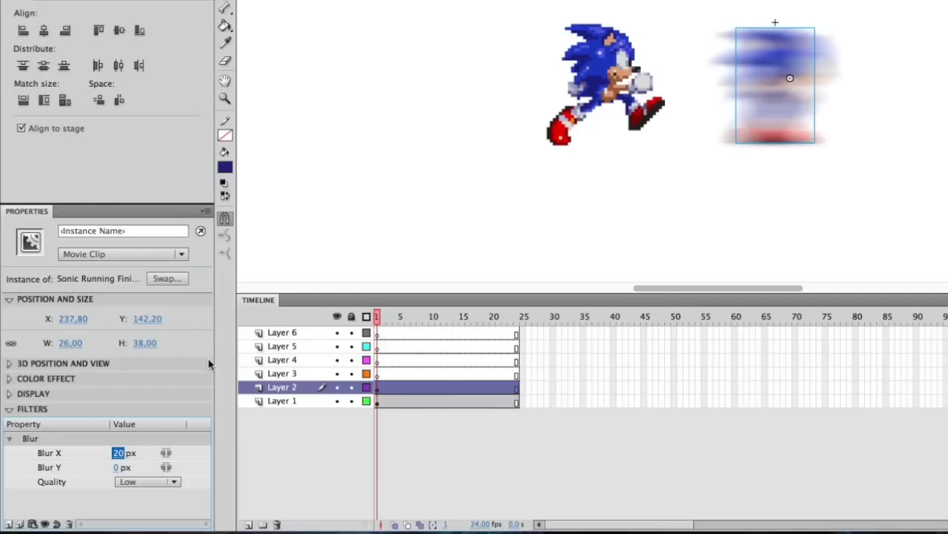
left_click(8, 438)
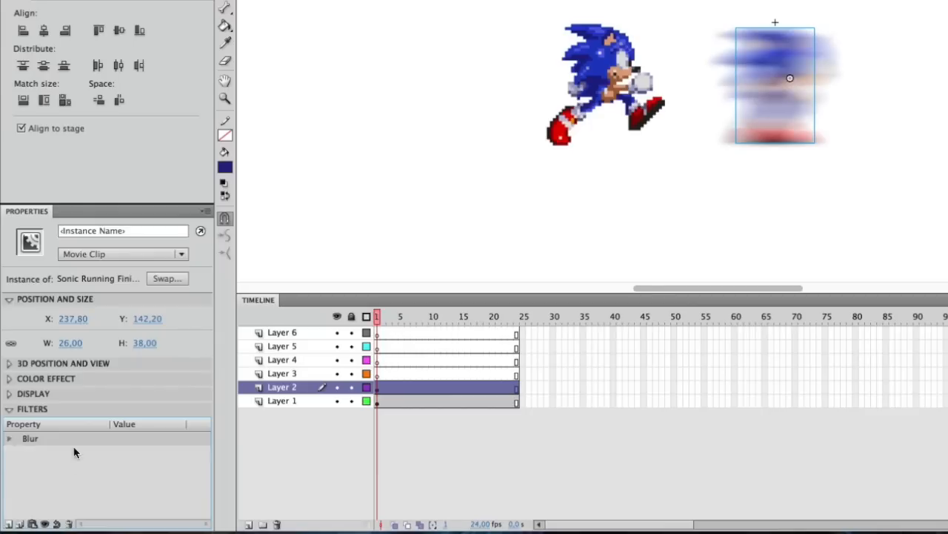
left_click(69, 523)
Try a Bevel filter on the Layer 2 movie clip instance, and remove it
left_click(8, 523)
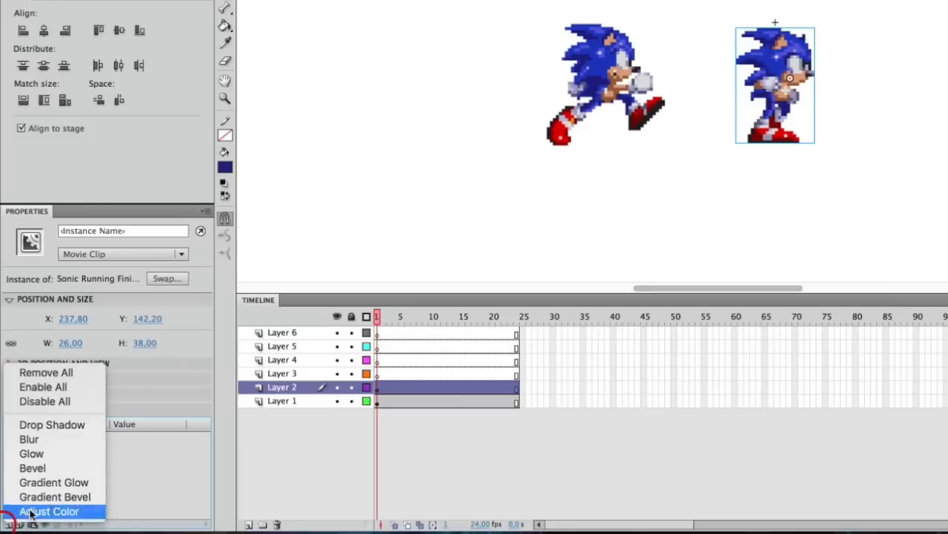
left_click(56, 453)
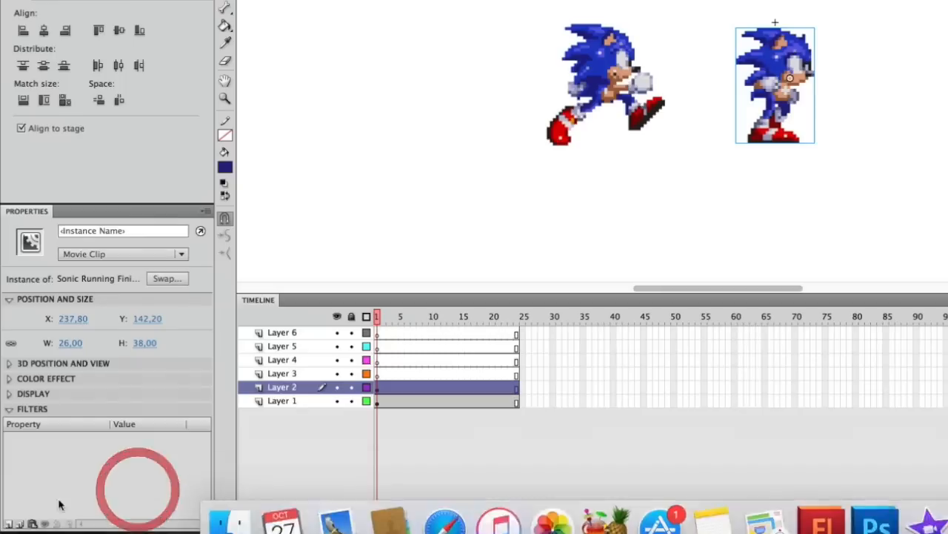
left_click(9, 523)
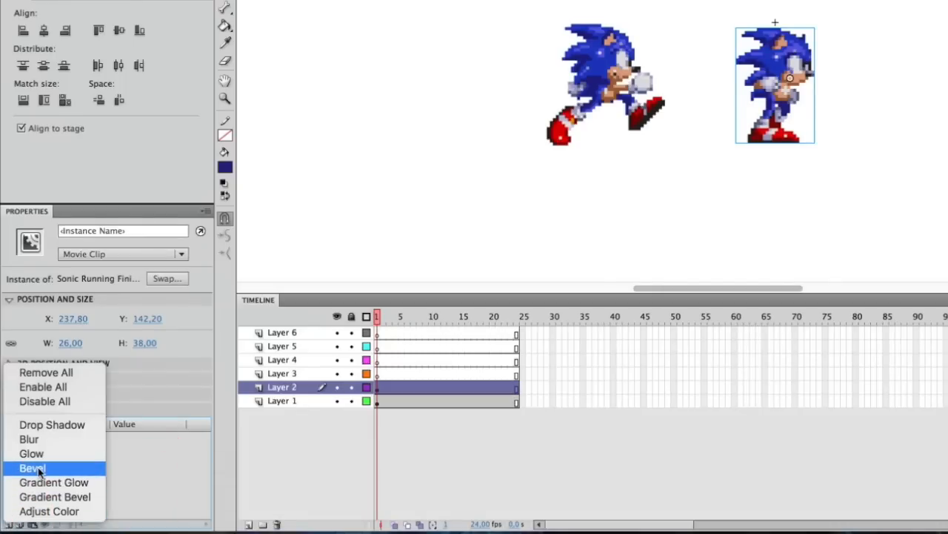
left_click(37, 469)
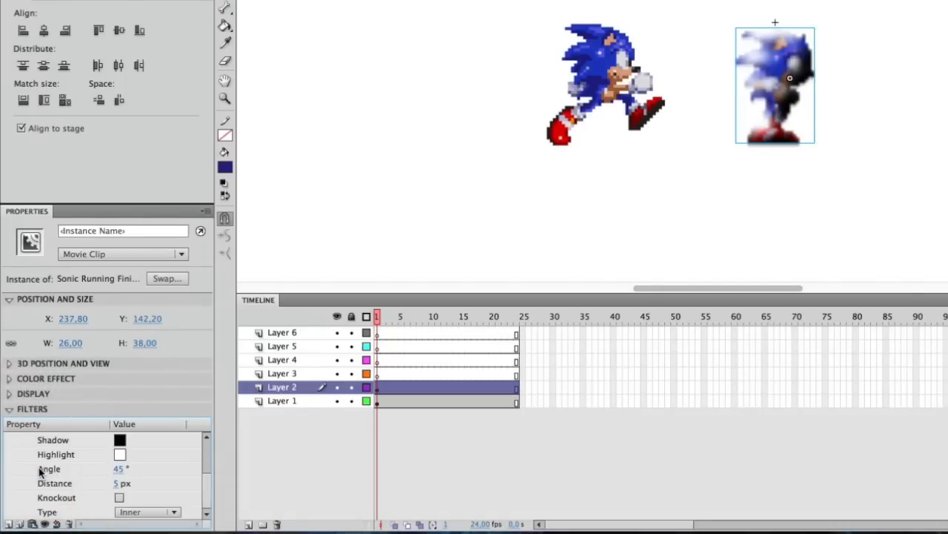
scroll(42, 474, "up", 3)
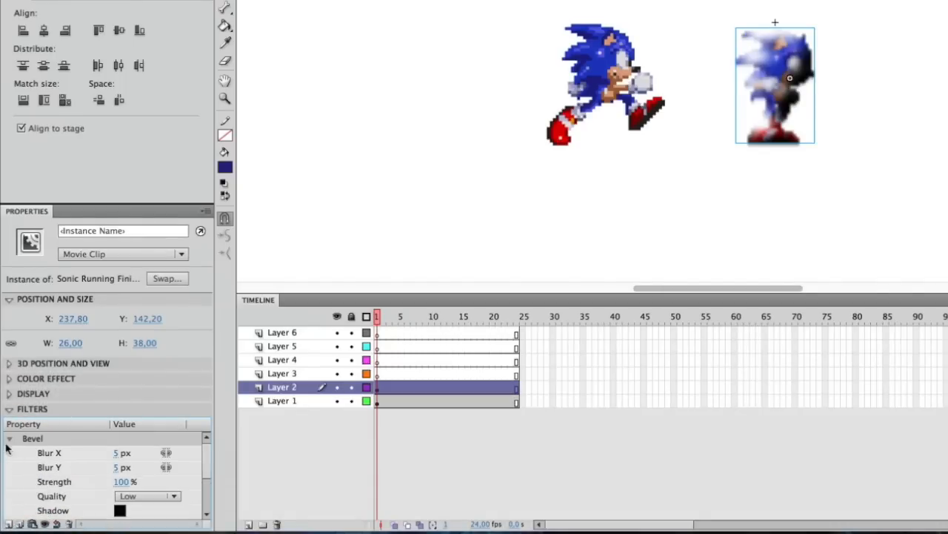
left_click(9, 438)
left_click(67, 521)
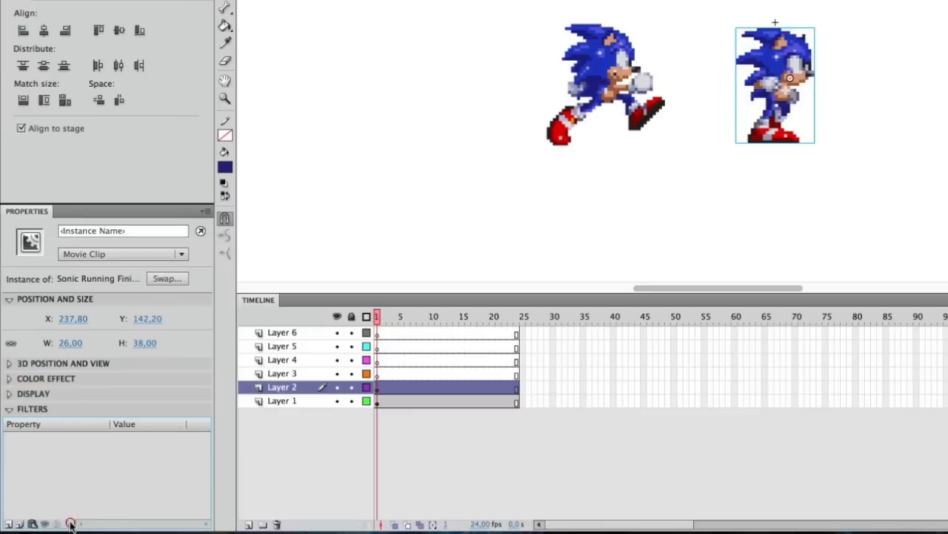
Try a Gradient Glow filter on the Layer 2 movie clip instance, and remove it
left_click(9, 523)
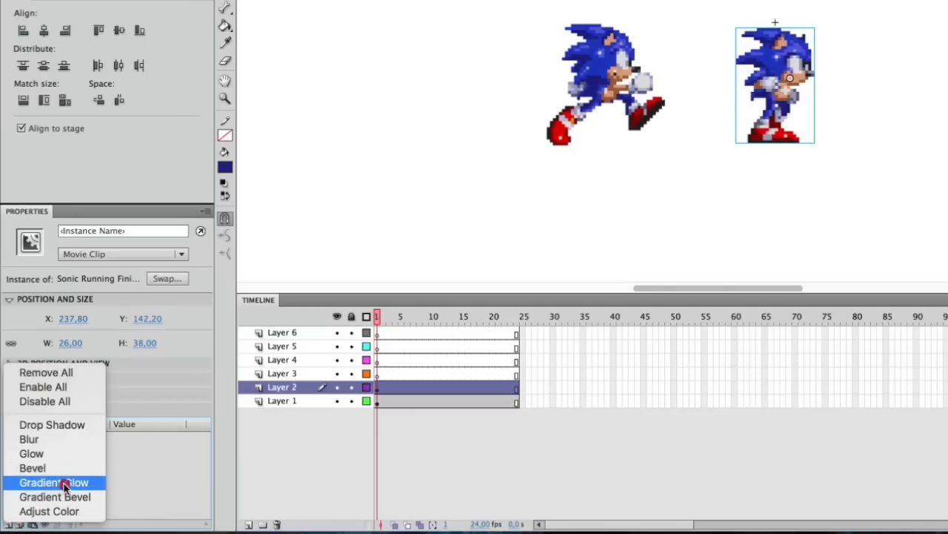
left_click(62, 482)
left_click(68, 523)
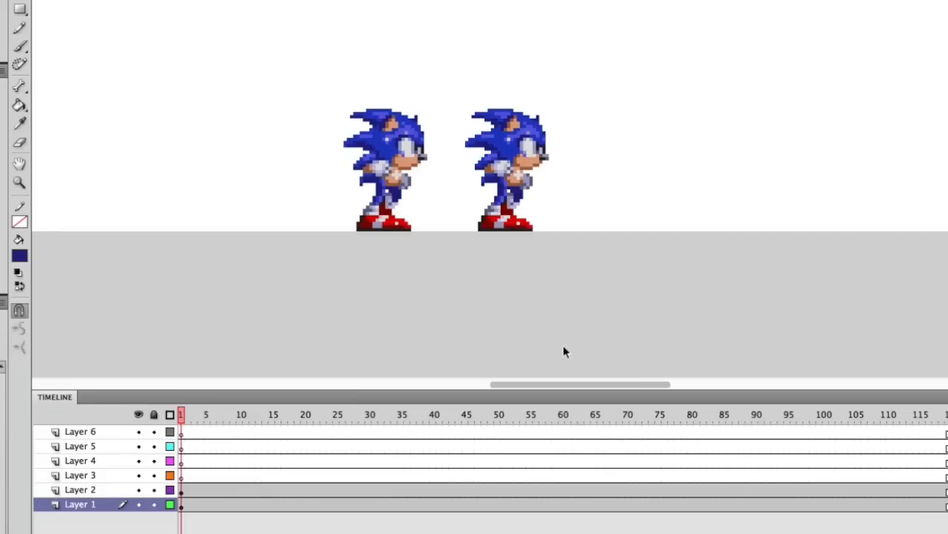
Test the scene, reposition the preview window to watch both Sonic instances play, and close the preview
key("super+Return")
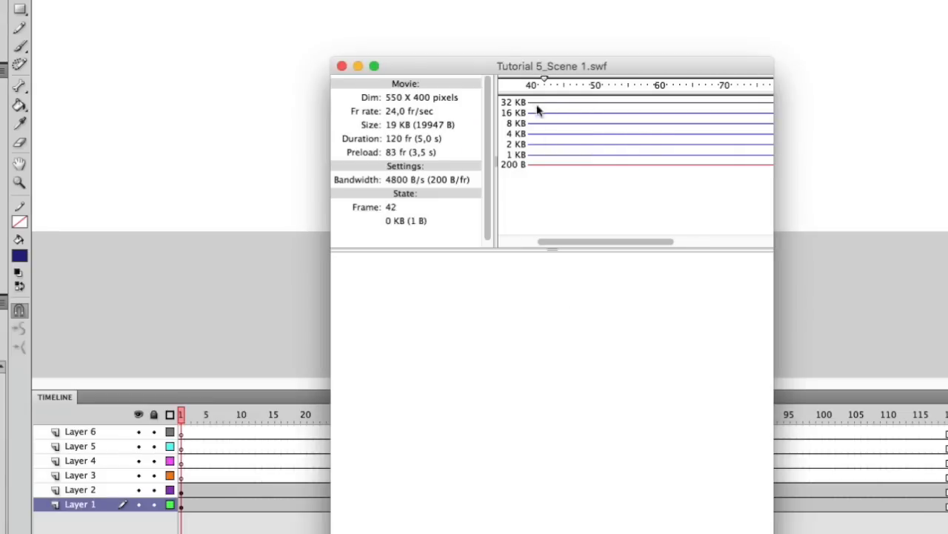
left_click_drag(528, 67, 526, 0)
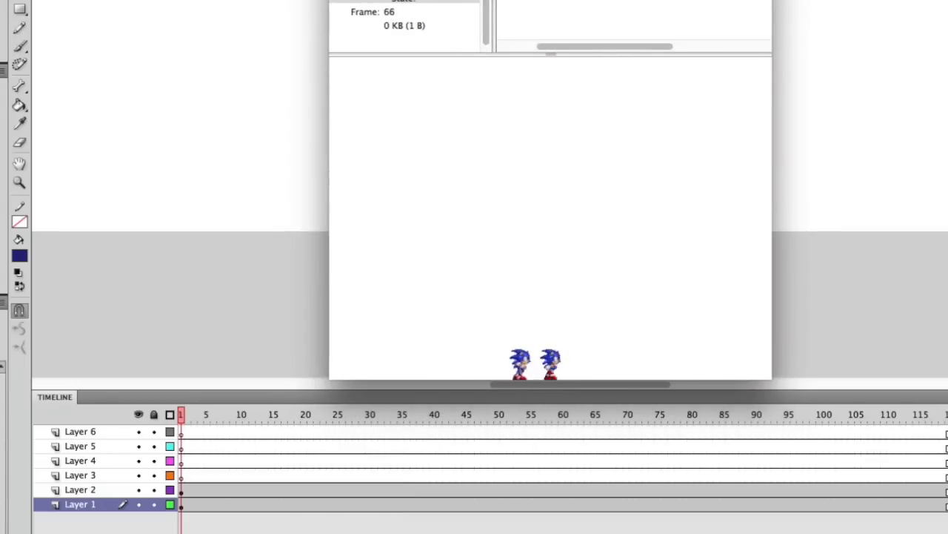
key("super+w")
left_click(772, 98)
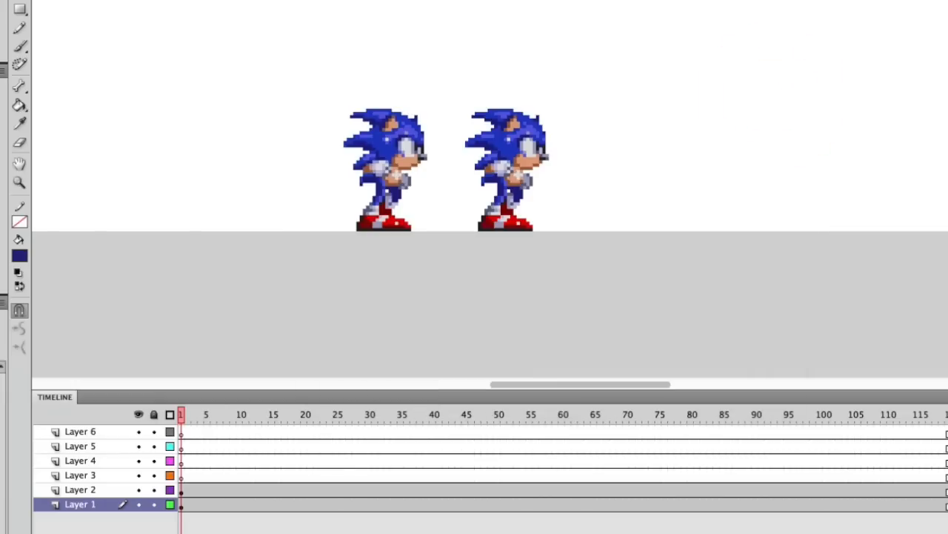